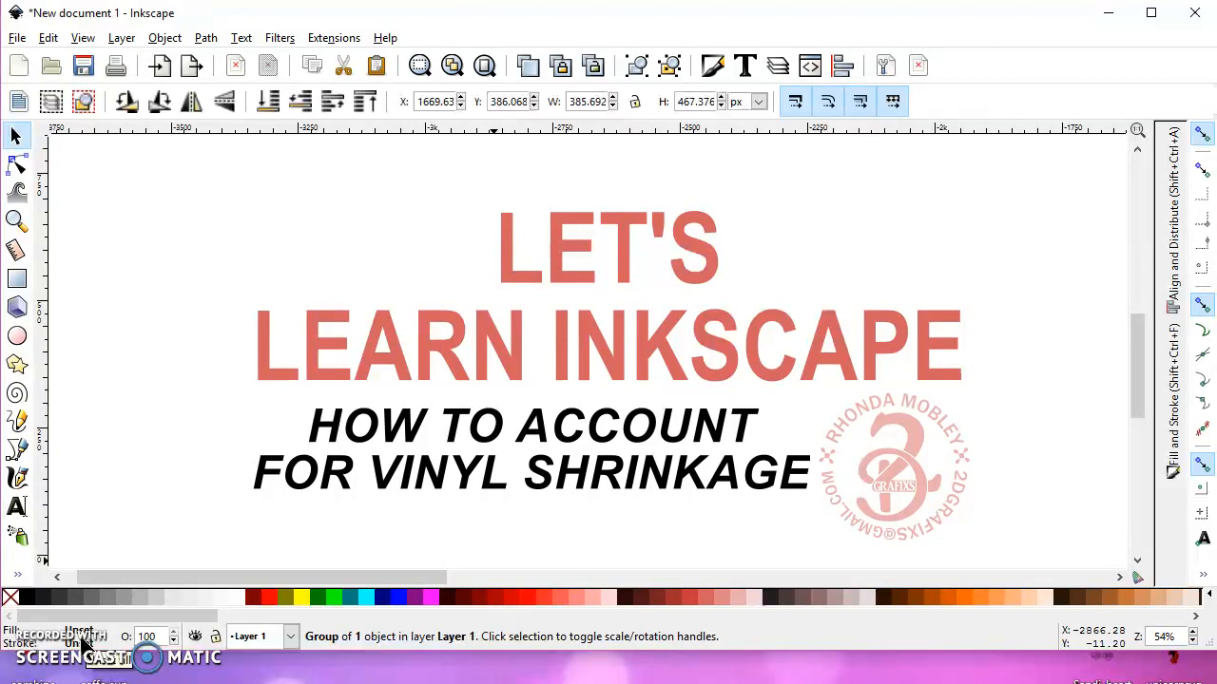
Ungroup the duck graphic on the page into separate paths and select its black outline.
{"action": "key", "text": "5"}
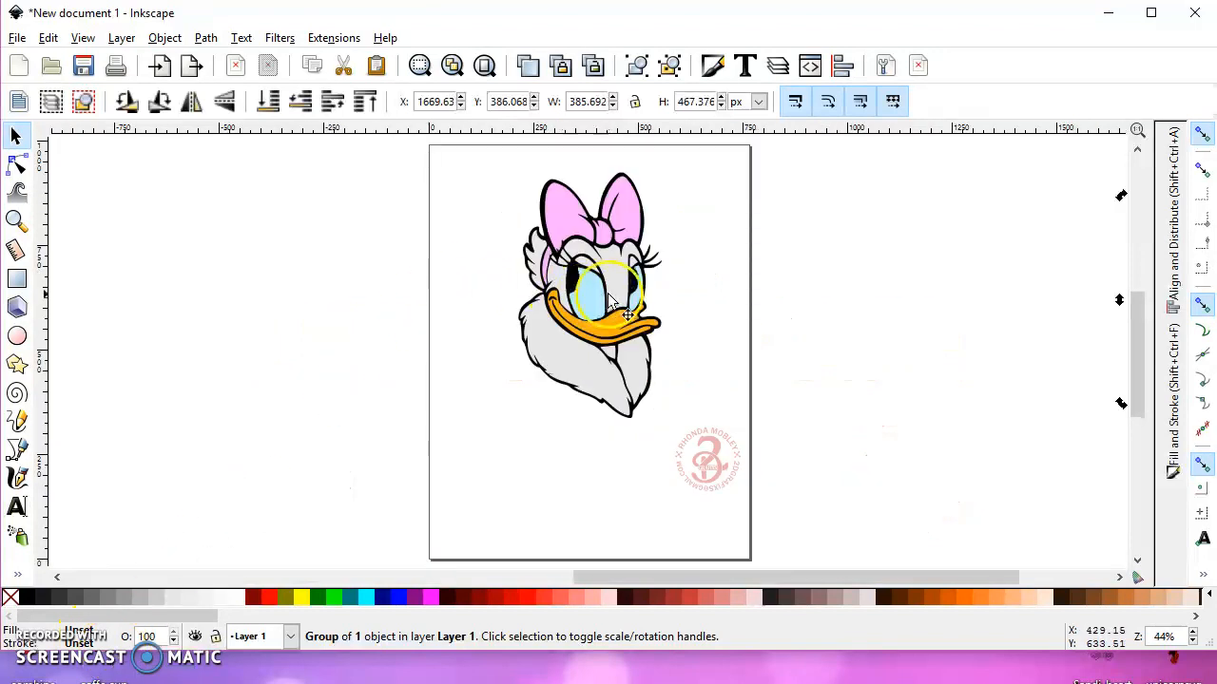
{"action": "left_click_drag", "start_coordinate": [612, 303], "coordinate": [616, 274]}
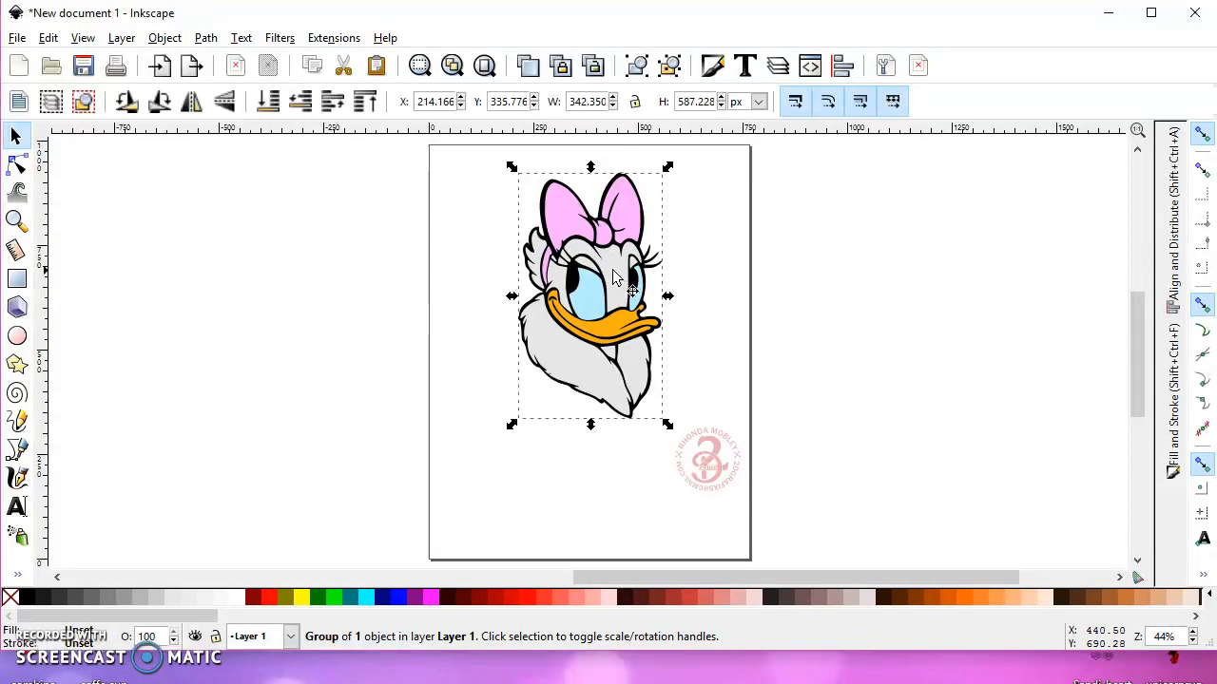
{"action": "left_click", "coordinate": [672, 70]}
{"action": "left_click", "coordinate": [673, 68]}
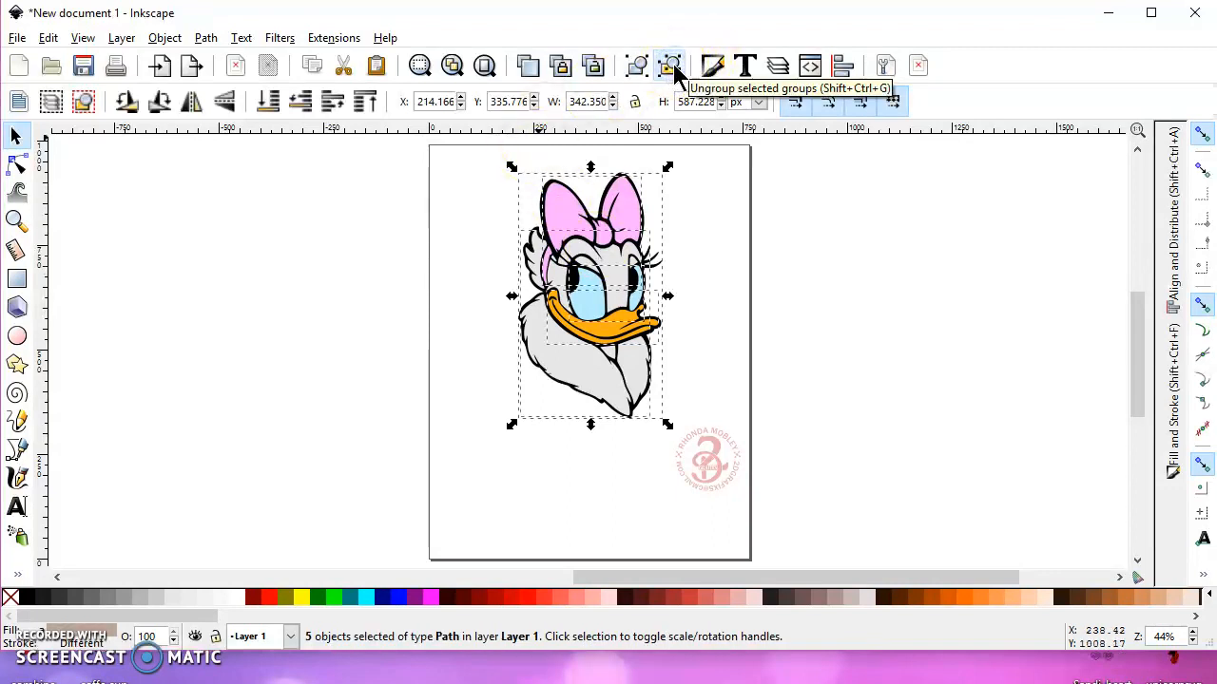
{"action": "left_click", "coordinate": [673, 68]}
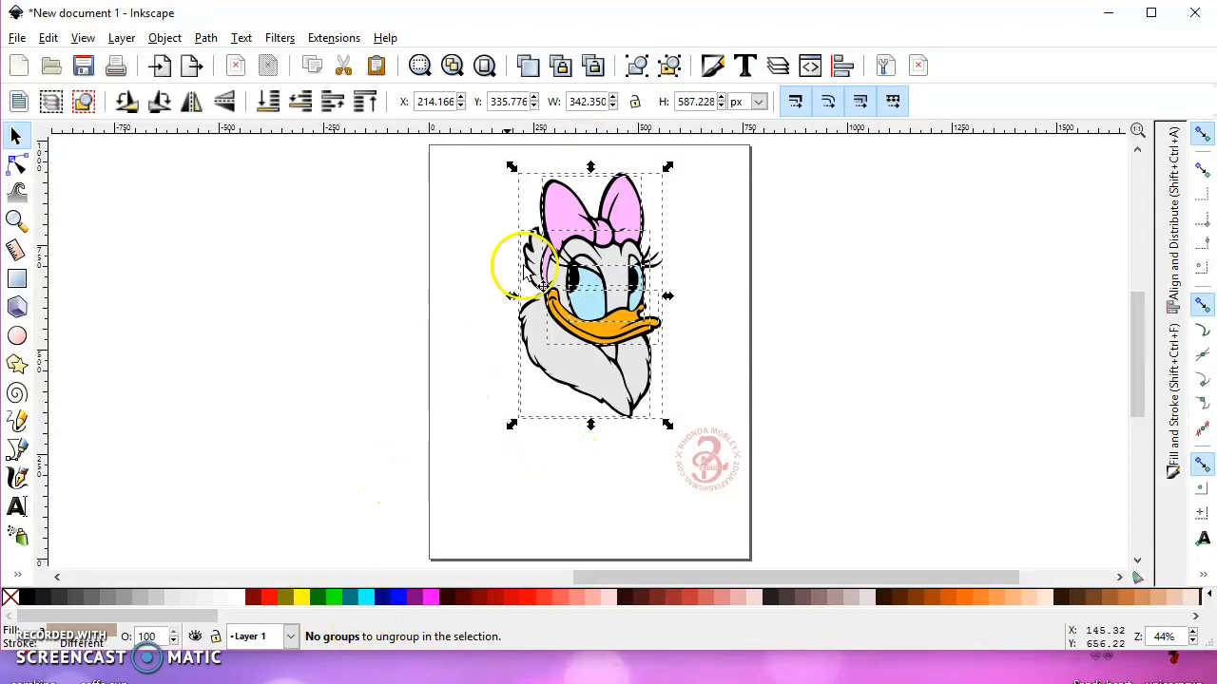
{"action": "left_click", "coordinate": [741, 226]}
{"action": "left_click", "coordinate": [676, 258]}
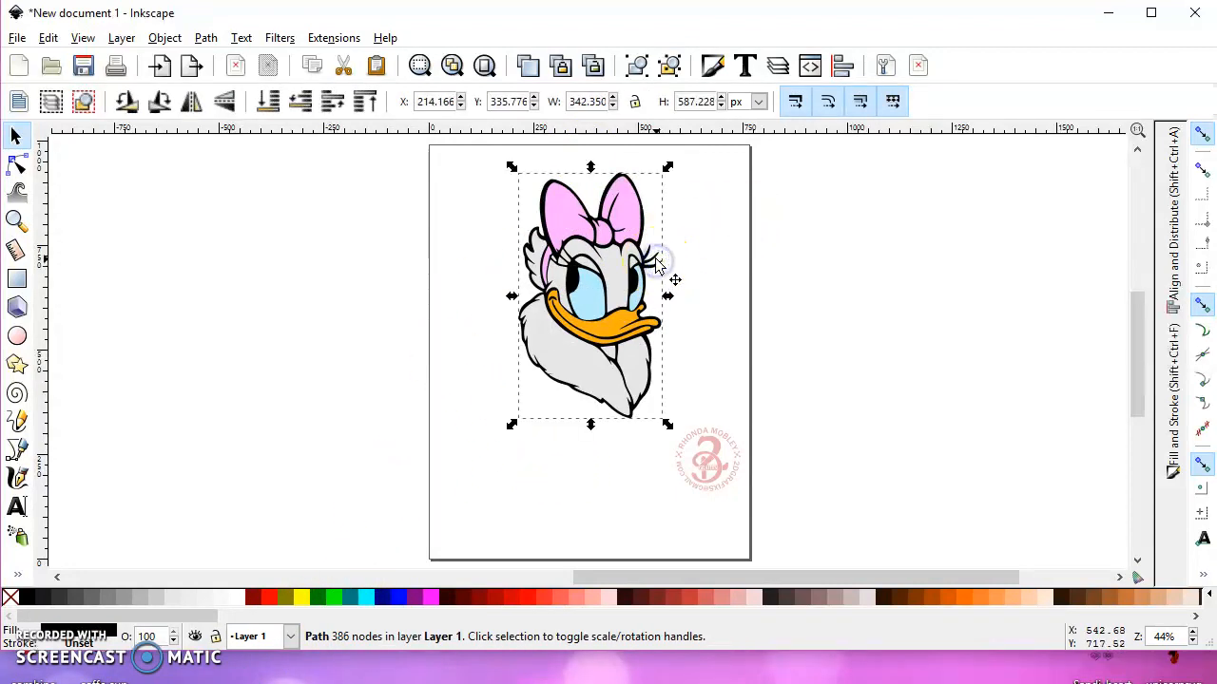
{"action": "mouse_move", "coordinate": [676, 259]}
{"action": "left_mouse_down"}
{"action": "mouse_move", "coordinate": [788, 259]}
{"action": "mouse_move", "coordinate": [666, 263]}
{"action": "left_mouse_up"}
Duplicate all five paths of the duck and place the copy beside the page on its left.
{"action": "left_click_drag", "start_coordinate": [484, 158], "coordinate": [692, 449]}
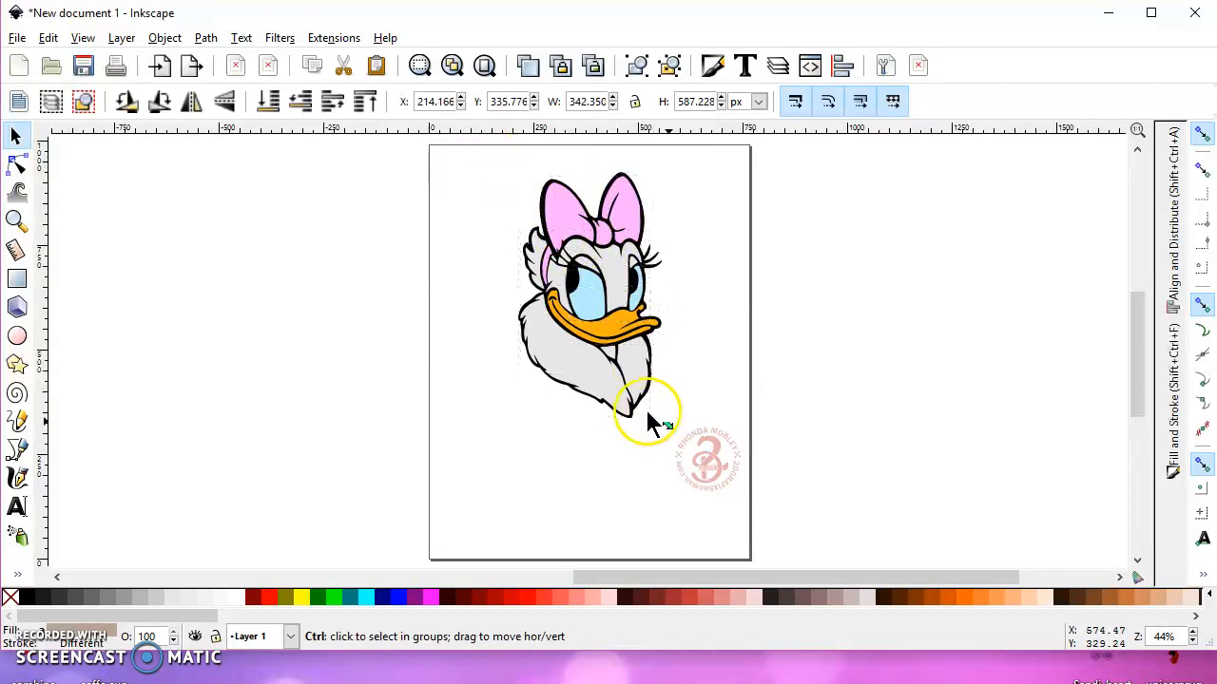
{"action": "left_click_drag", "start_coordinate": [646, 303], "coordinate": [317, 330]}
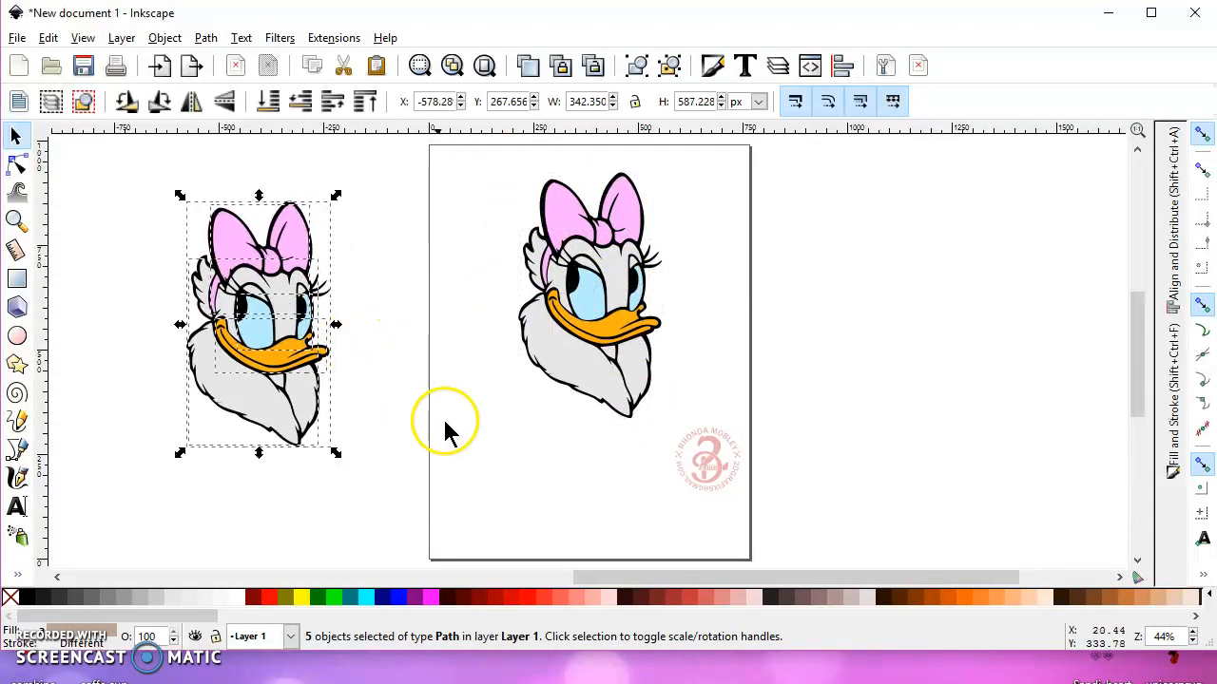
{"action": "left_click", "coordinate": [416, 375]}
Break apart the black outline path of the off-page duck copy.
{"action": "double_click", "coordinate": [338, 309]}
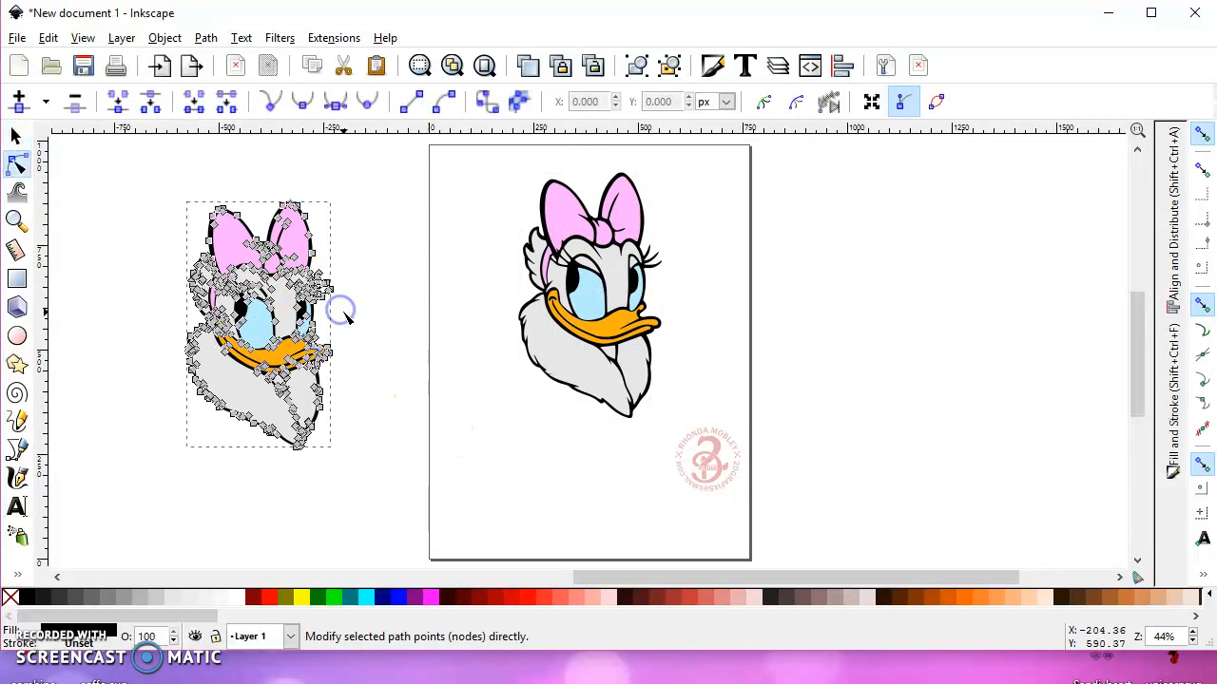
{"action": "left_click", "coordinate": [15, 136]}
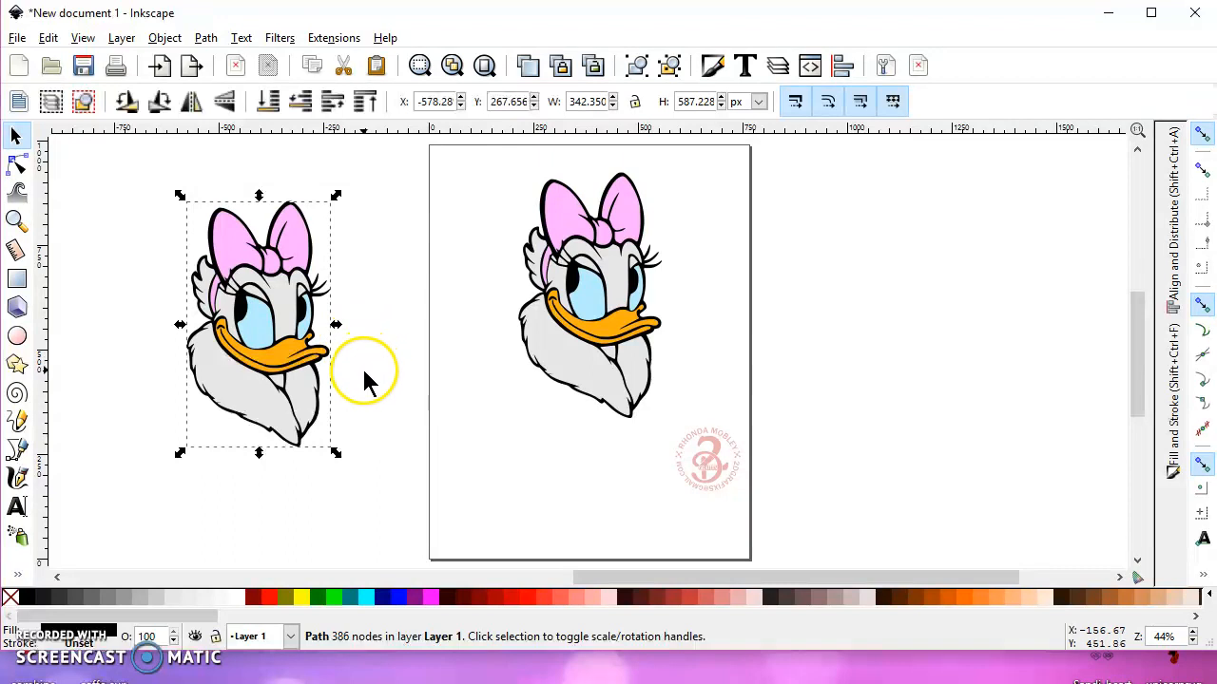
{"action": "left_click", "coordinate": [319, 297]}
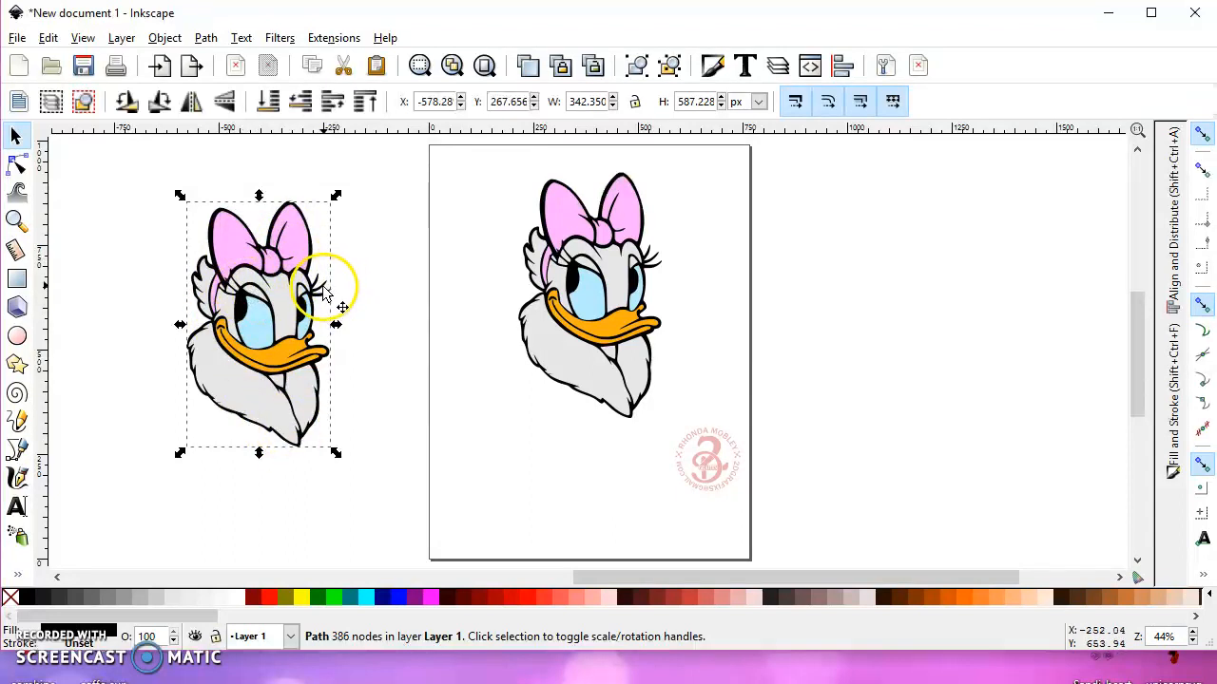
{"action": "left_click", "coordinate": [203, 38]}
{"action": "left_click", "coordinate": [243, 306]}
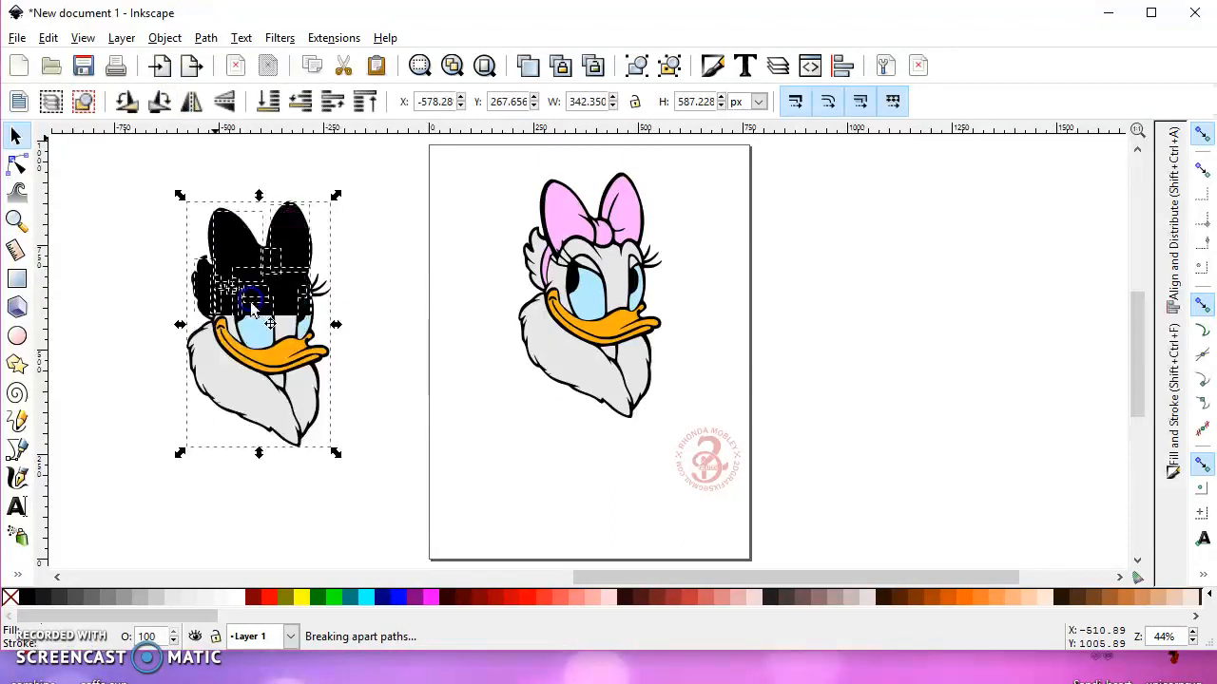
Union the broken-apart black pieces into one solid silhouette and lower it beneath the colour layers.
{"action": "left_click", "coordinate": [202, 38]}
{"action": "left_click", "coordinate": [231, 152]}
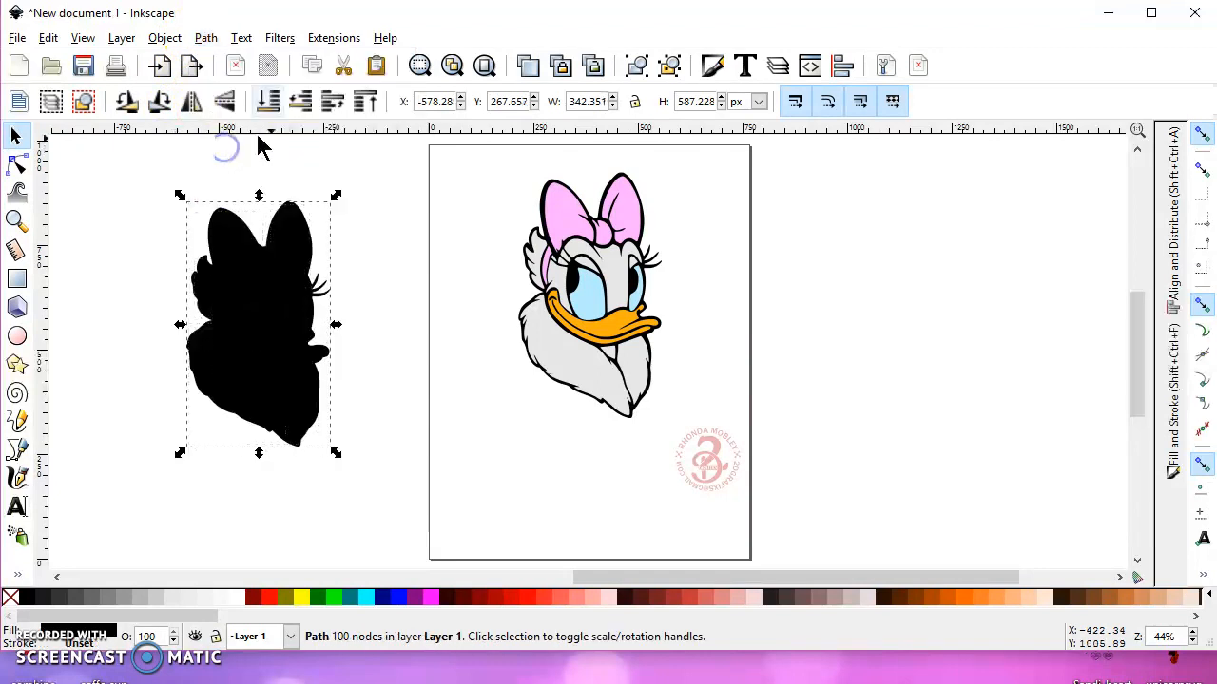
{"action": "left_click", "coordinate": [267, 102]}
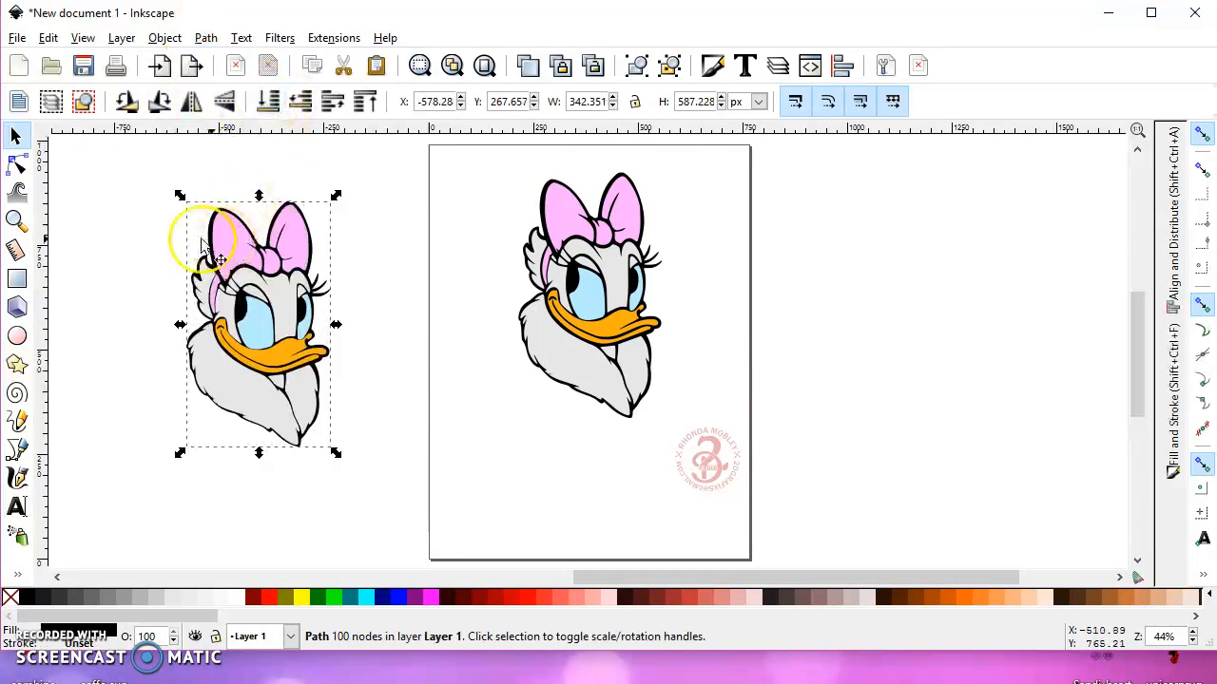
Examine the pink bow path of the off-page copy by selecting it on its own.
{"action": "left_click", "coordinate": [150, 243]}
{"action": "double_click", "coordinate": [249, 236]}
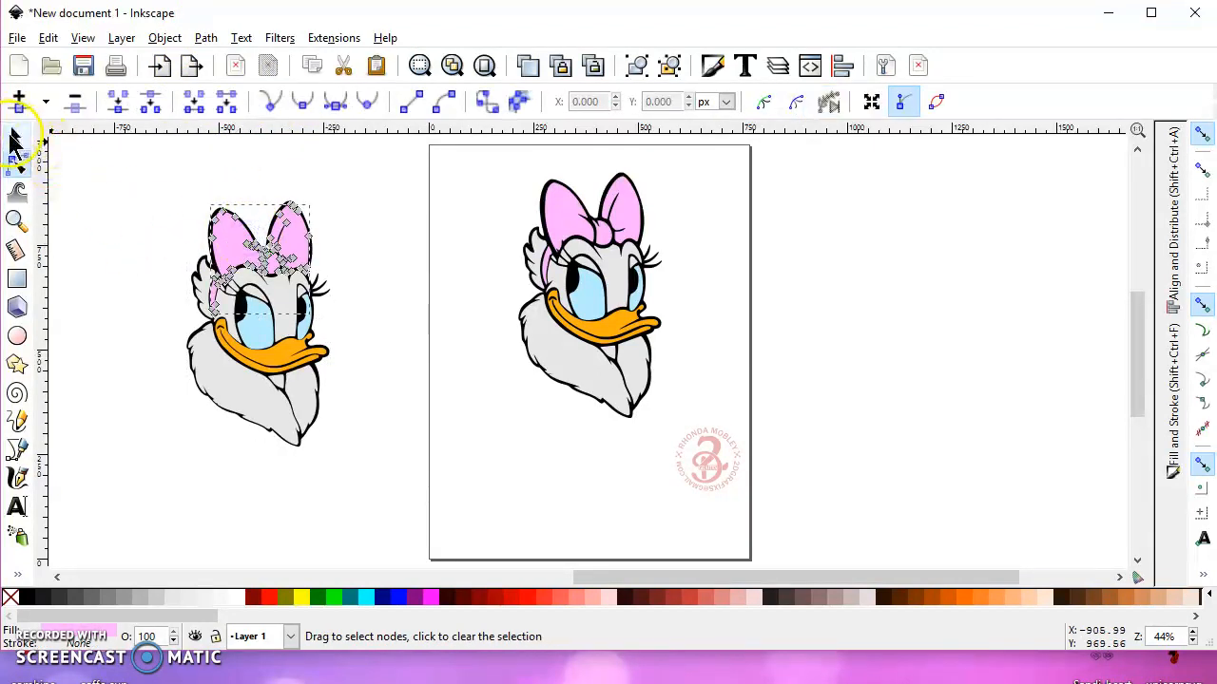
{"action": "left_click", "coordinate": [14, 138]}
{"action": "mouse_move", "coordinate": [229, 240]}
{"action": "left_mouse_down"}
{"action": "mouse_move", "coordinate": [257, 219]}
{"action": "mouse_move", "coordinate": [233, 243]}
{"action": "left_mouse_up"}
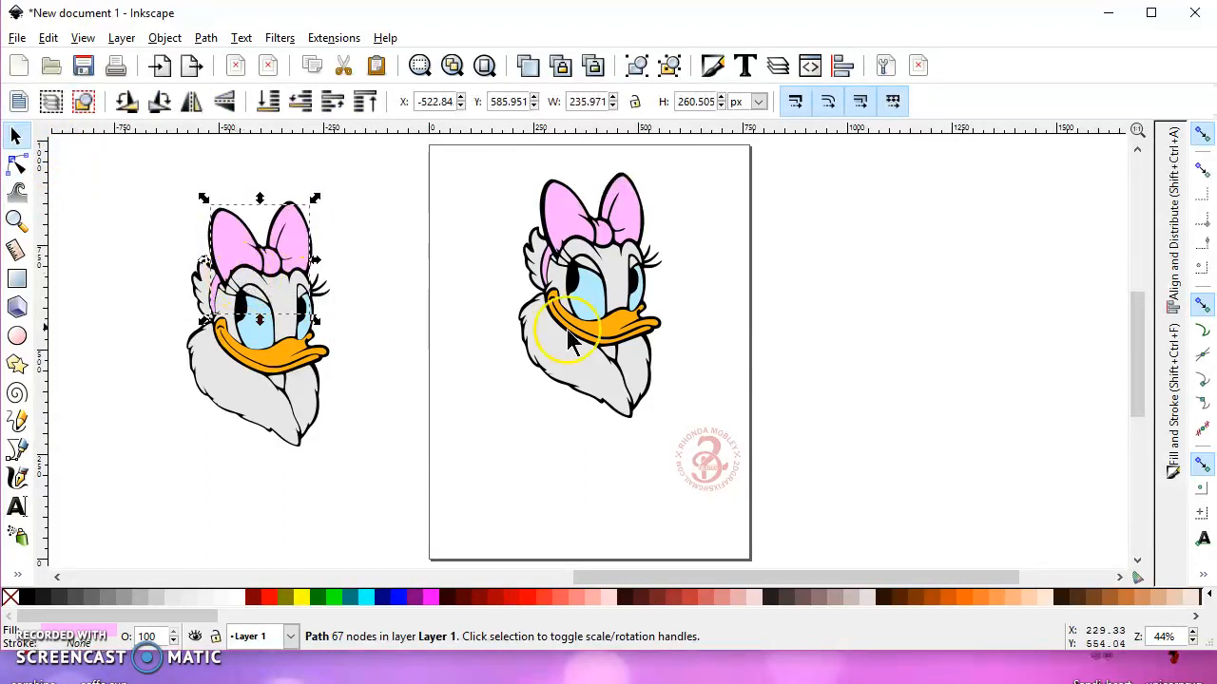
Select the black outline path of the original duck on the page.
{"action": "left_click", "coordinate": [614, 268]}
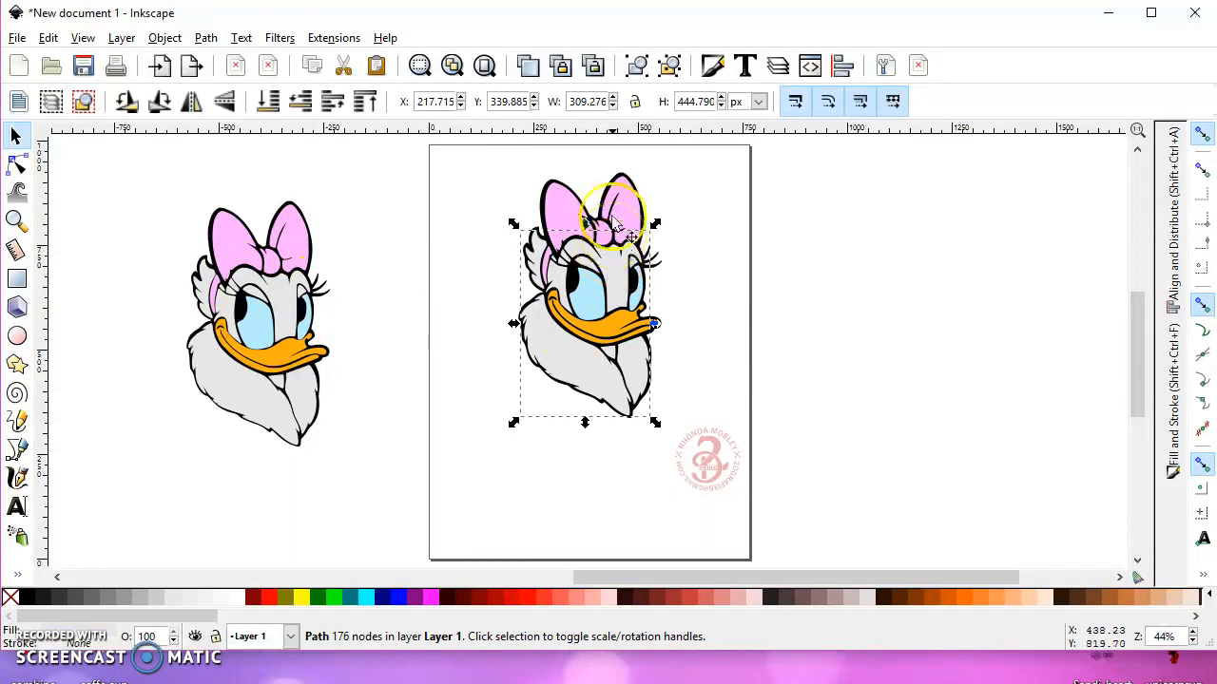
{"action": "left_click", "coordinate": [657, 258]}
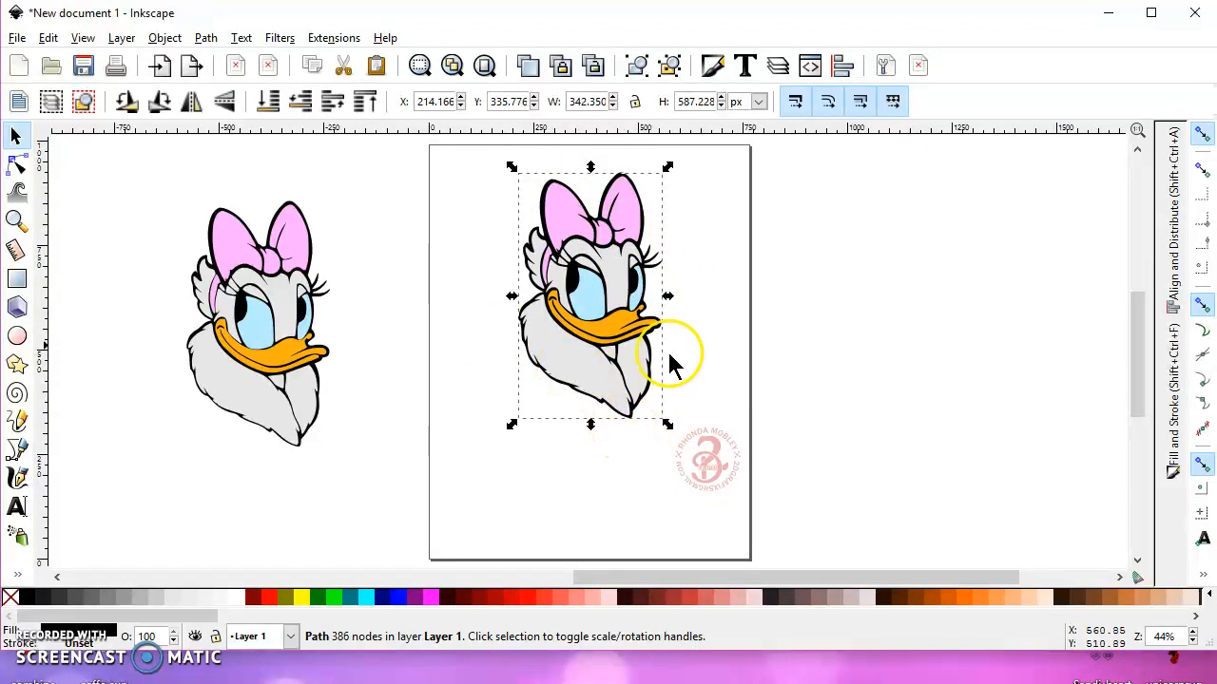
{"action": "left_click_drag", "start_coordinate": [725, 247], "coordinate": [614, 275]}
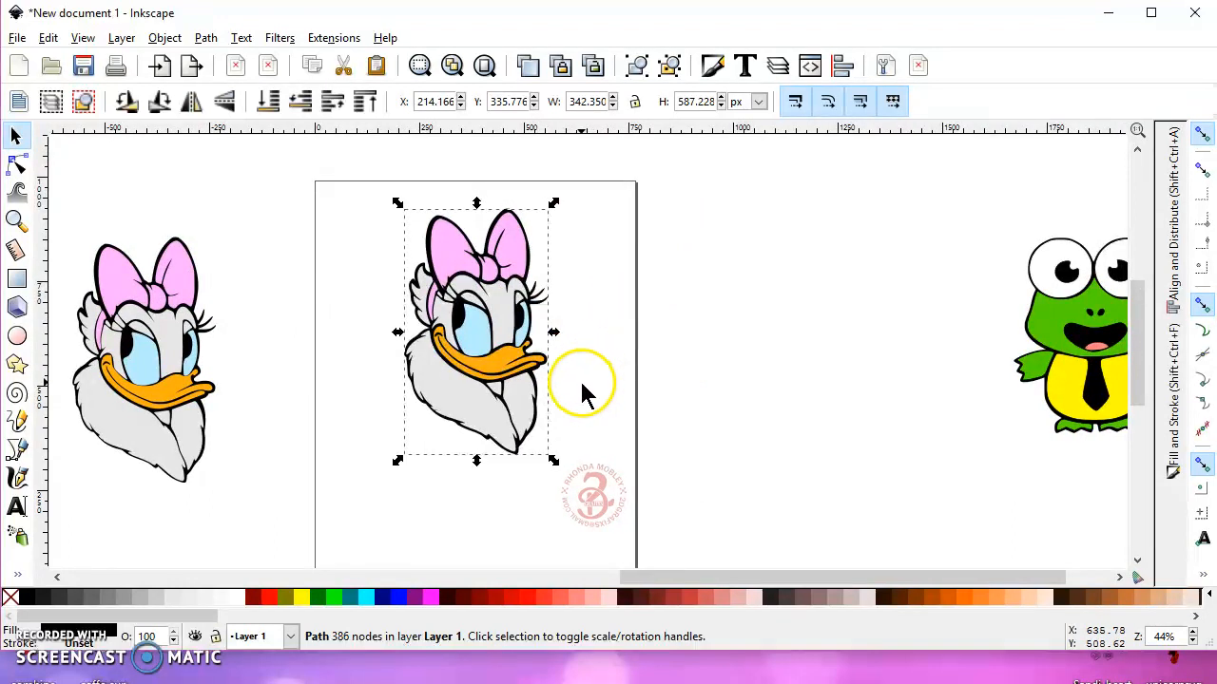
{"action": "scroll", "coordinate": [597, 367], "scroll_direction": "up", "scroll_amount": 2}
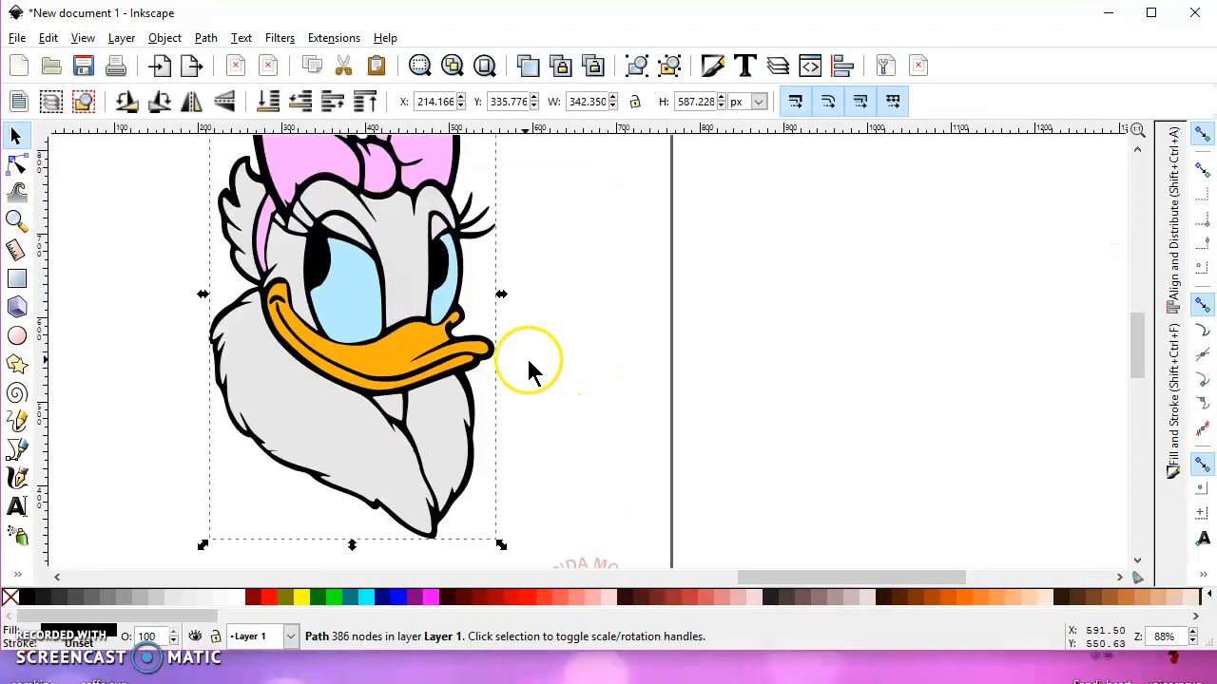
{"action": "scroll", "coordinate": [568, 402], "scroll_direction": "left", "scroll_amount": 2}
{"action": "scroll", "coordinate": [584, 405], "scroll_direction": "down", "scroll_amount": 1}
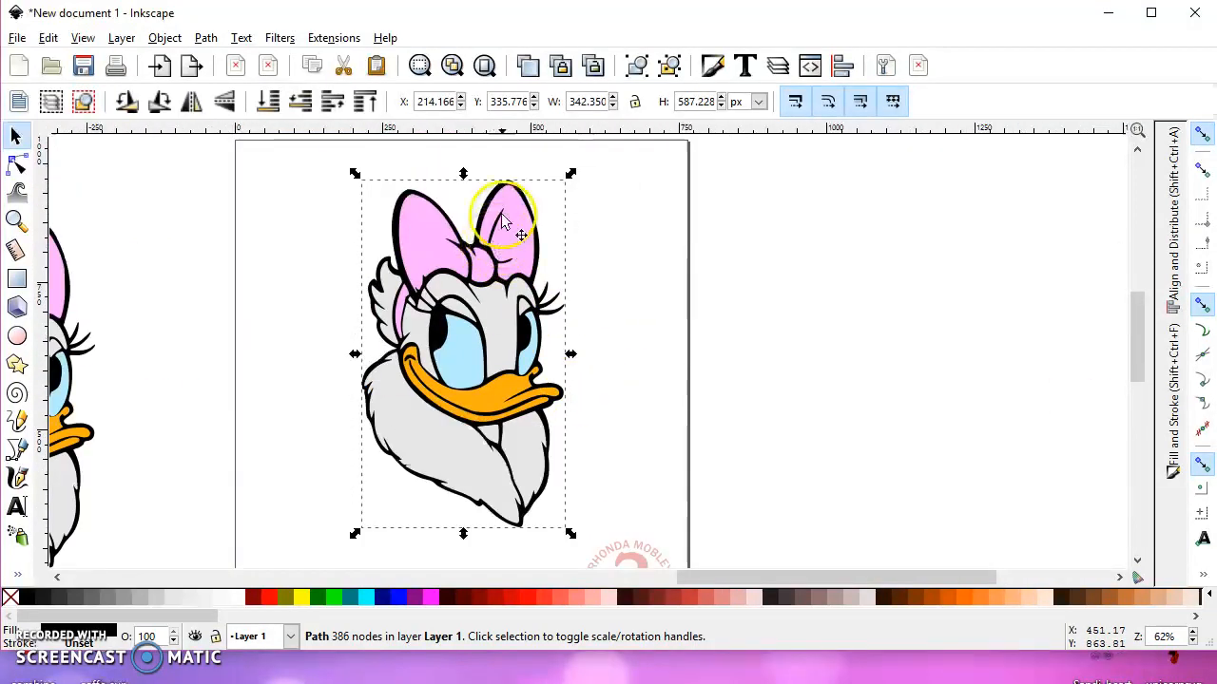
{"action": "scroll", "coordinate": [504, 221], "scroll_direction": "up", "scroll_amount": 1}
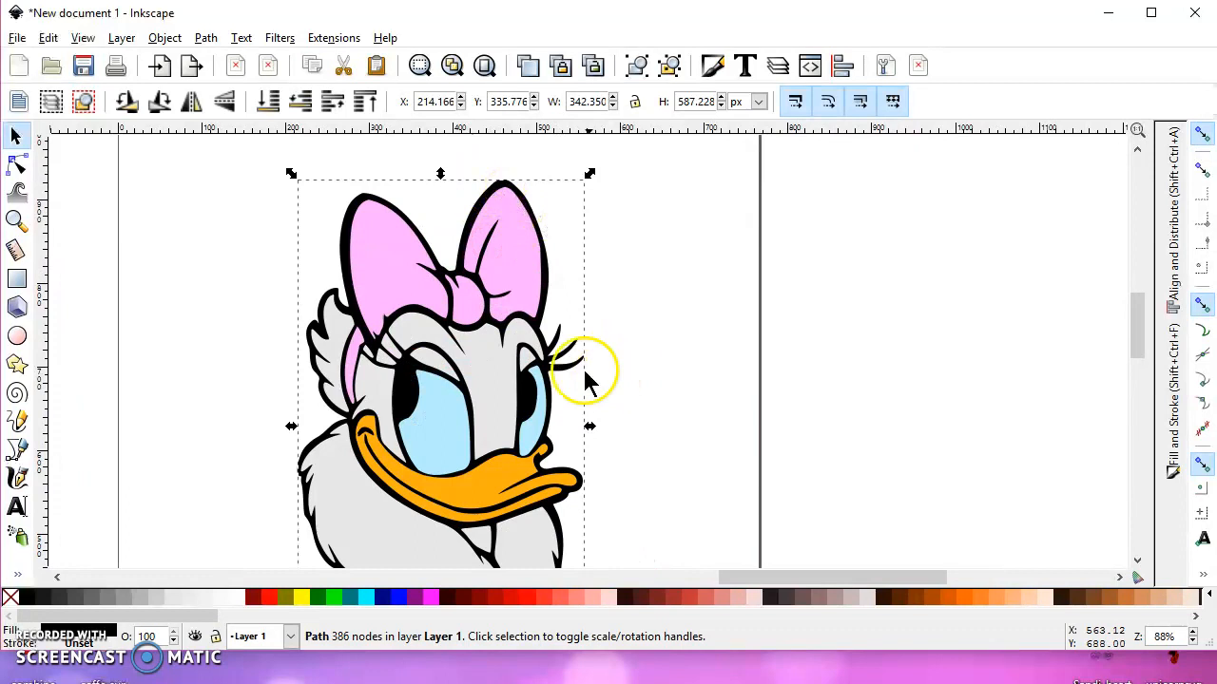
Try shifting the original duck's black outline sideways, and undo the move.
{"action": "left_click_drag", "start_coordinate": [579, 348], "coordinate": [641, 360]}
{"action": "key", "text": "ctrl+z"}
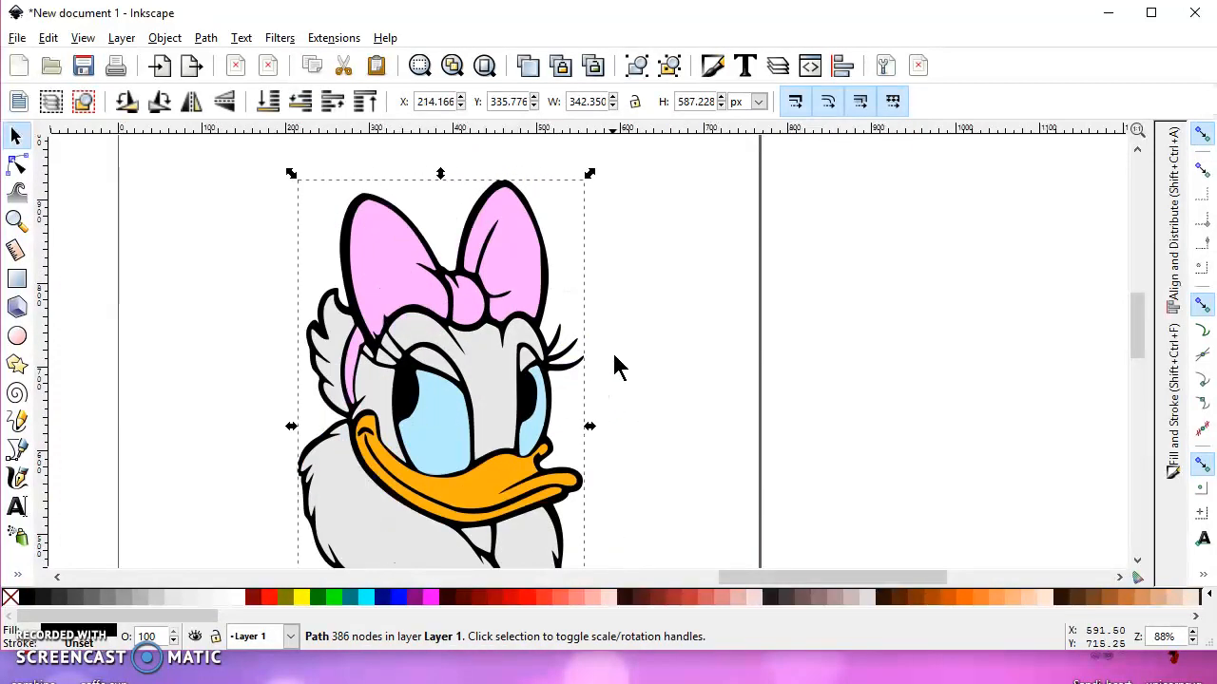
{"action": "left_click", "coordinate": [525, 272]}
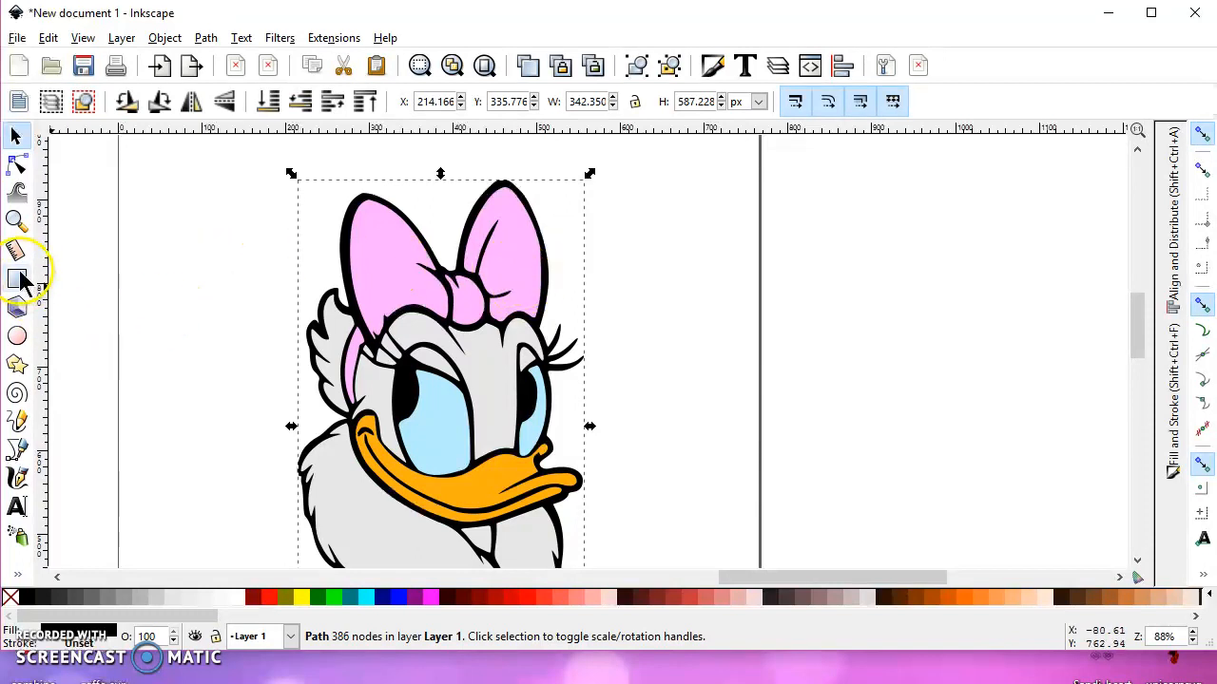
Check the Inset/Outset distance in the Steps section of the Behavior preferences.
{"action": "double_click", "coordinate": [17, 278]}
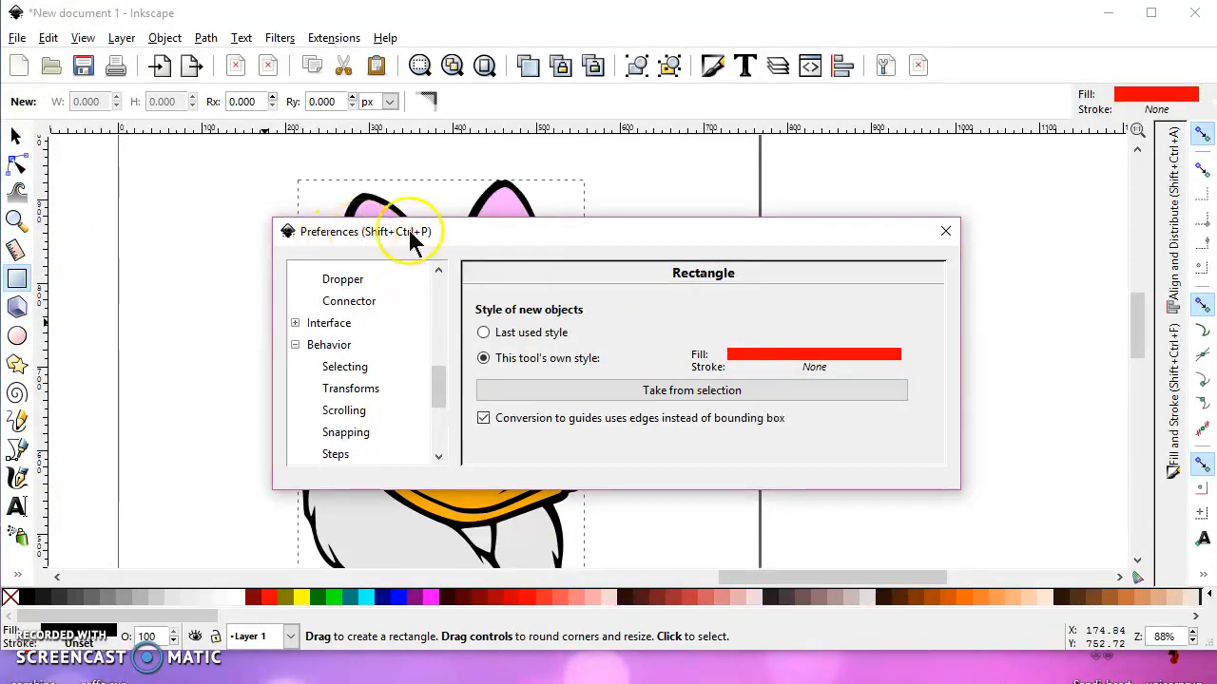
{"action": "left_click", "coordinate": [342, 346]}
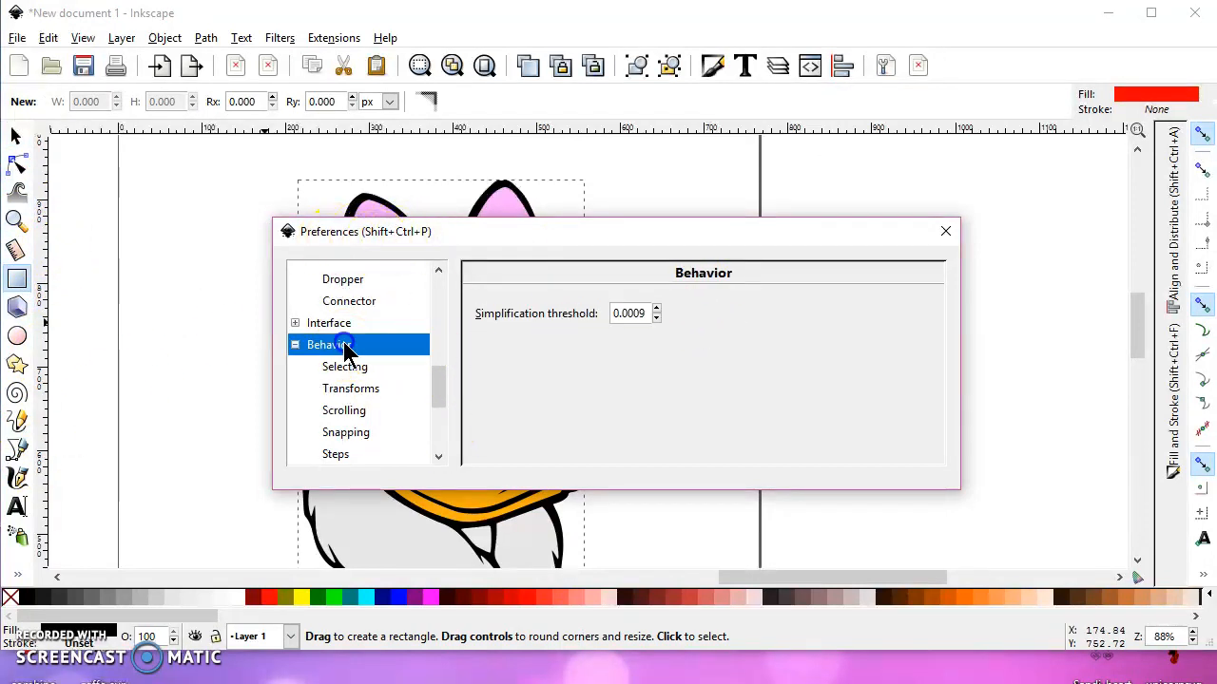
{"action": "left_click", "coordinate": [343, 455]}
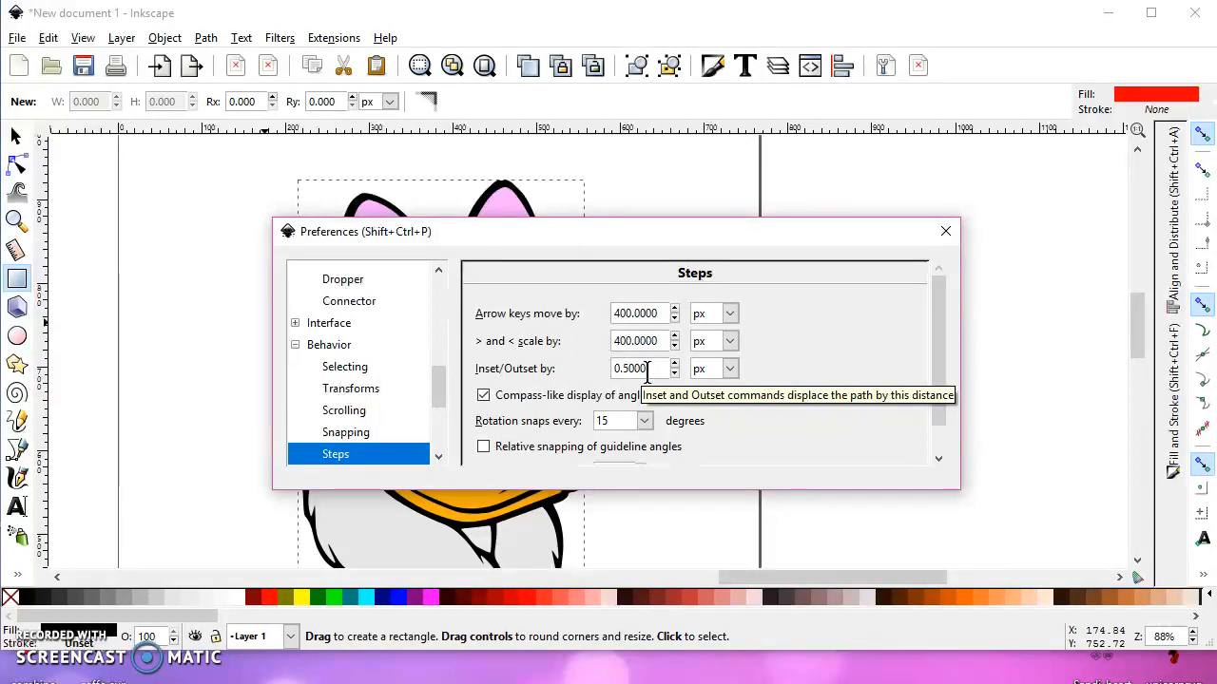
{"action": "left_click", "coordinate": [627, 369]}
{"action": "left_click", "coordinate": [649, 370]}
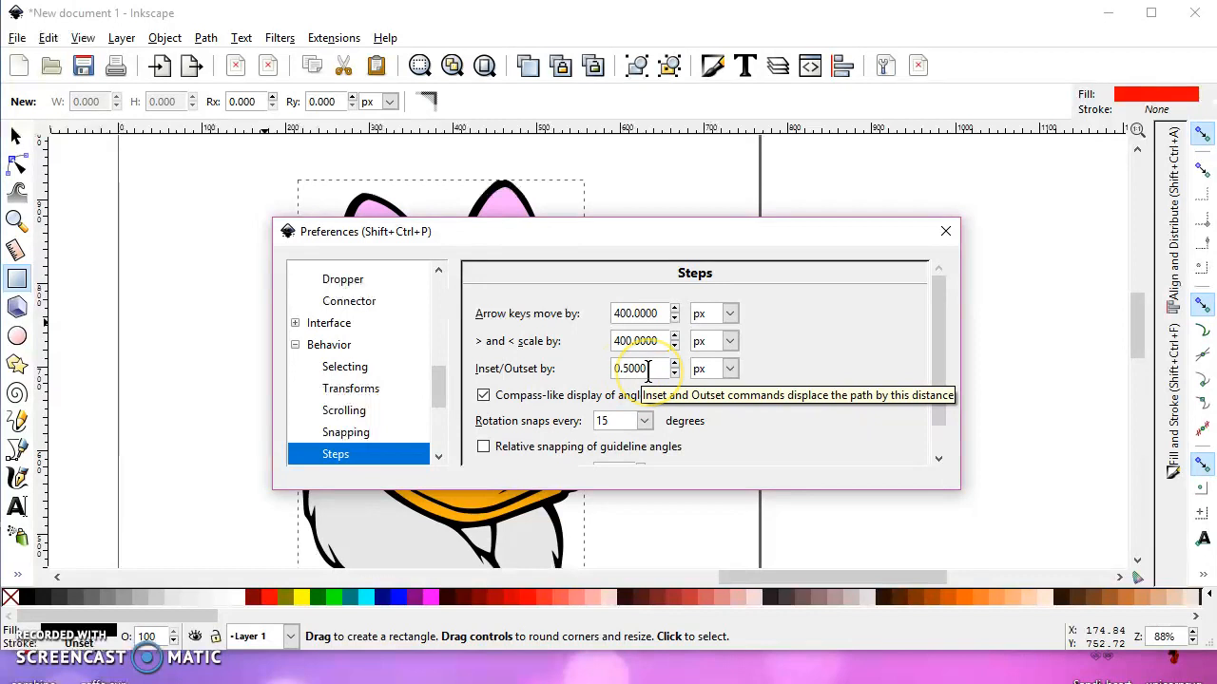
{"action": "left_click", "coordinate": [947, 231]}
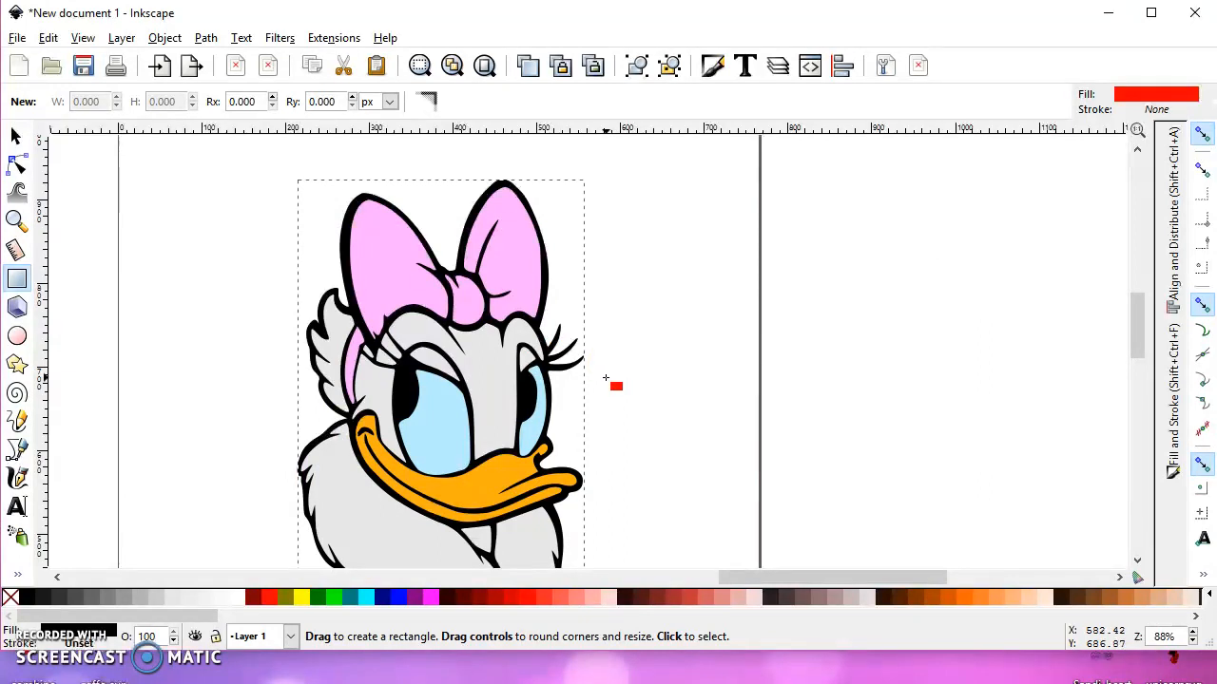
Set the opacity of the original duck's black outline to 44.9% in Fill and Stroke.
{"action": "left_click", "coordinate": [604, 379]}
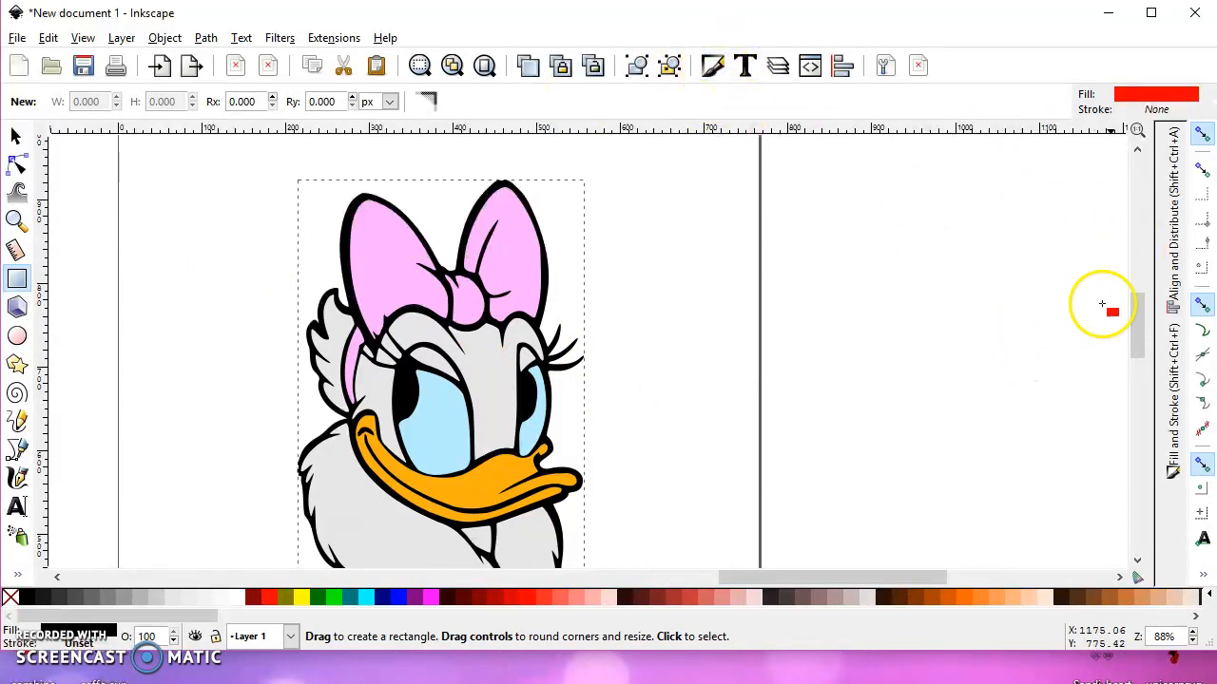
{"action": "left_click", "coordinate": [1176, 404]}
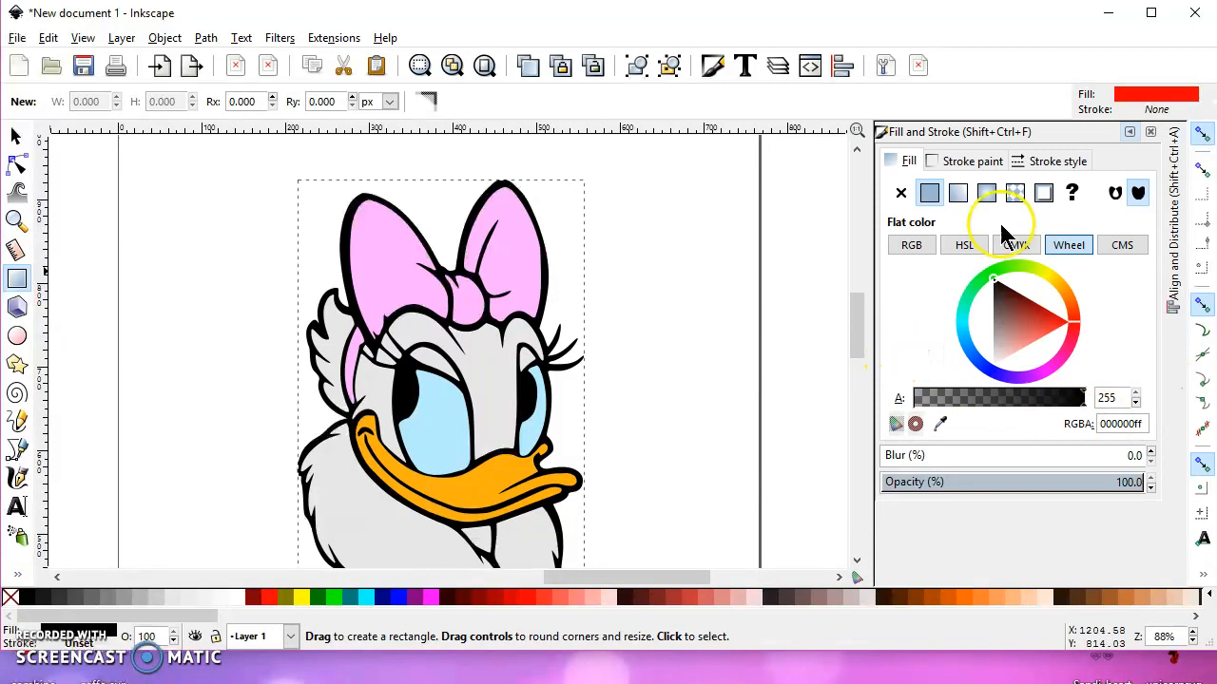
{"action": "left_click", "coordinate": [1130, 131]}
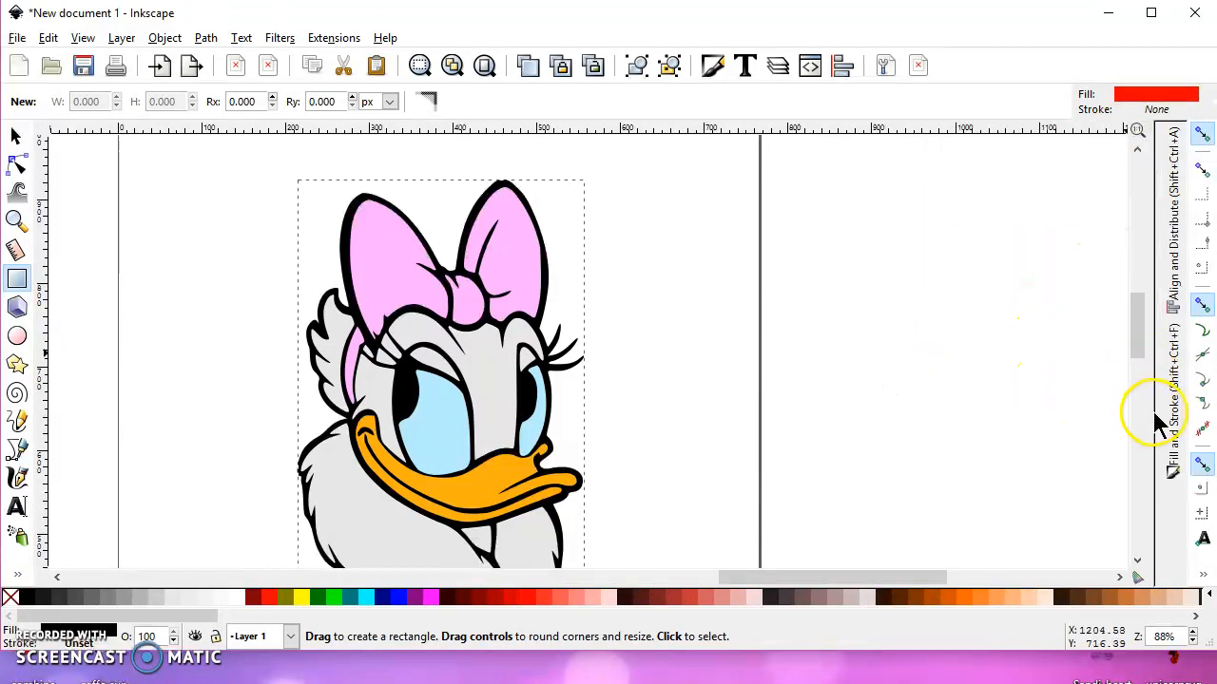
{"action": "mouse_move", "coordinate": [1146, 408]}
{"action": "left_mouse_down"}
{"action": "mouse_move", "coordinate": [1111, 415]}
{"action": "mouse_move", "coordinate": [1153, 417]}
{"action": "left_mouse_up"}
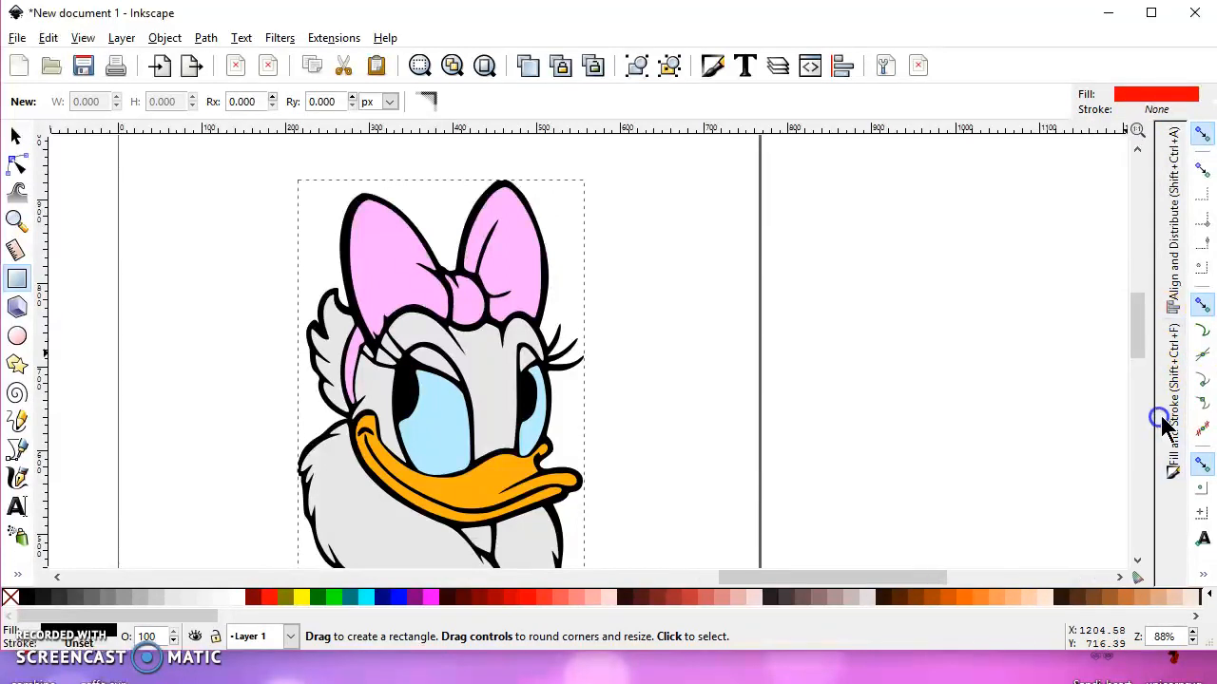
{"action": "left_click", "coordinate": [1161, 418]}
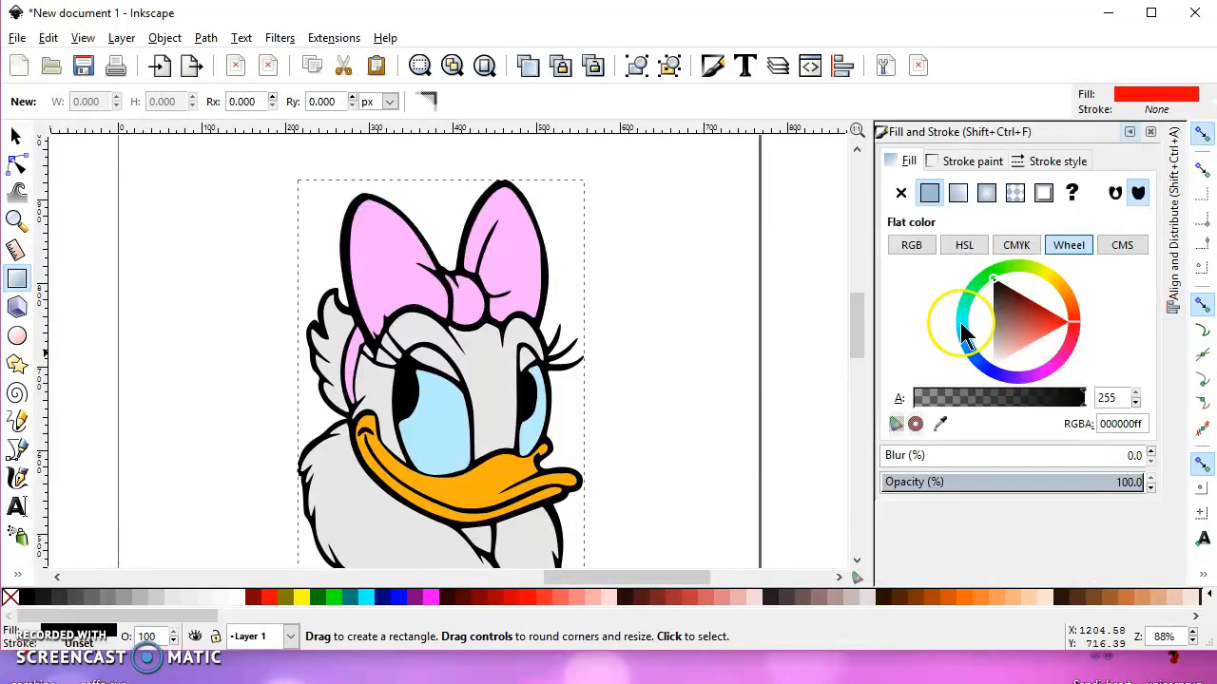
{"action": "left_click", "coordinate": [1003, 481]}
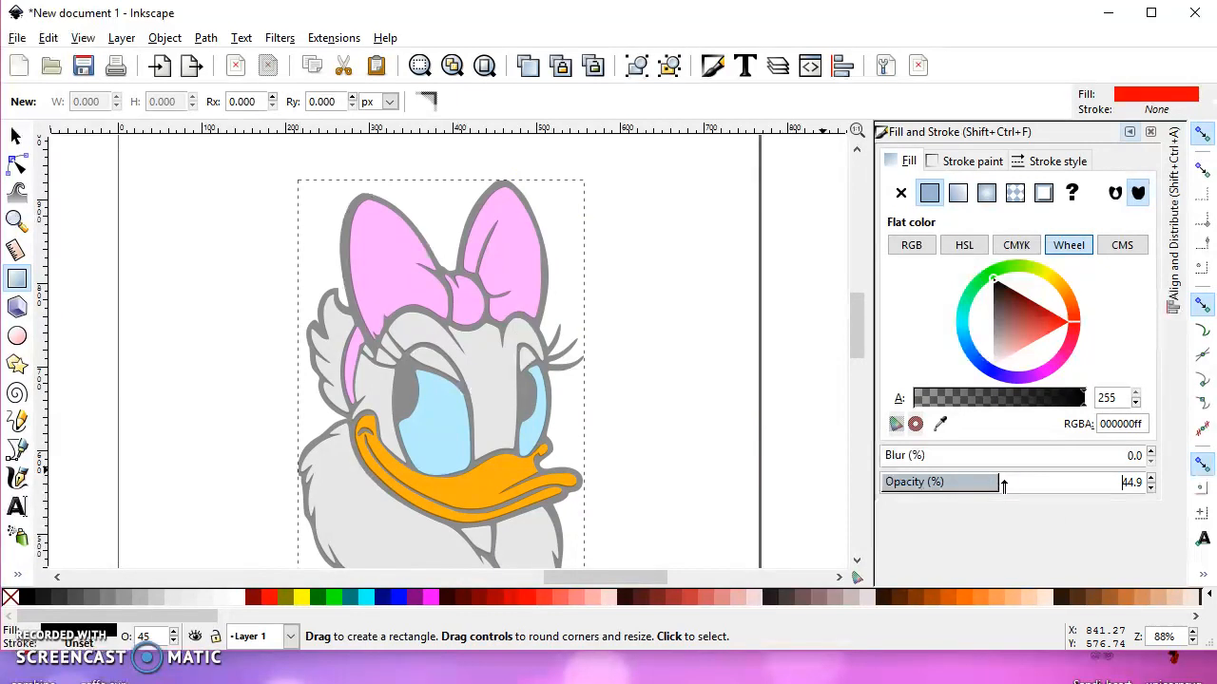
{"action": "left_click", "coordinate": [16, 136]}
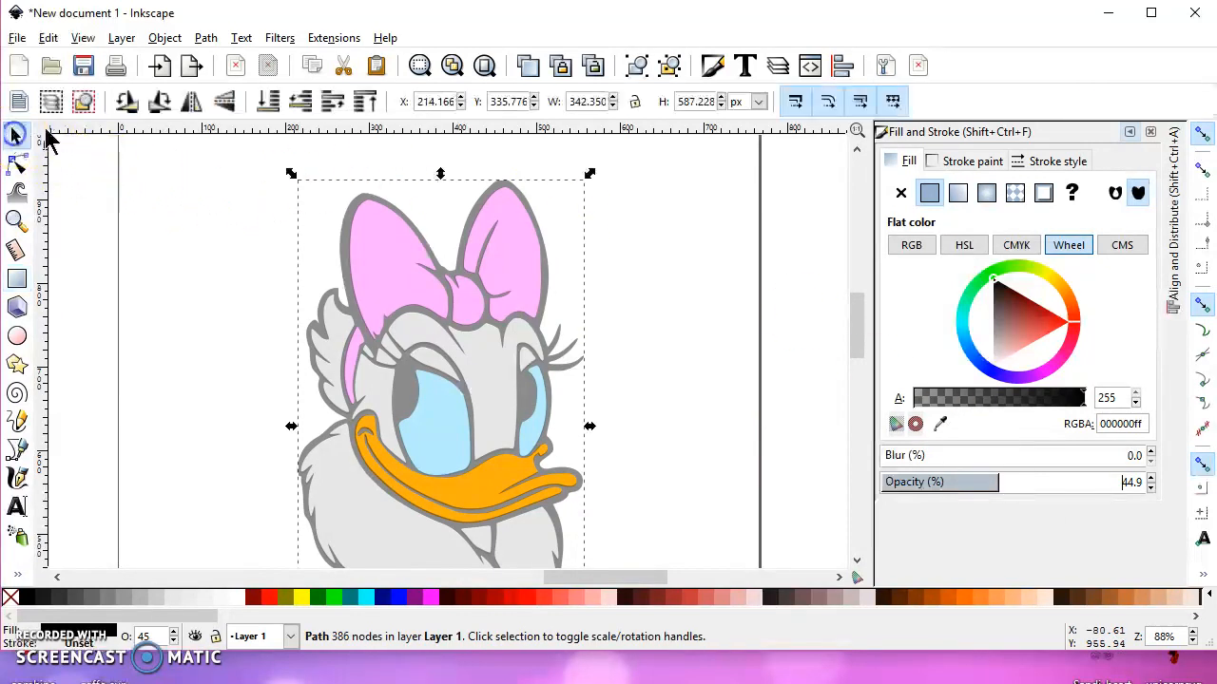
Outset the duck's semi-transparent black outline three times so it overlaps the coloured layers all around.
{"action": "scroll", "coordinate": [513, 195], "scroll_direction": "up", "scroll_amount": 5}
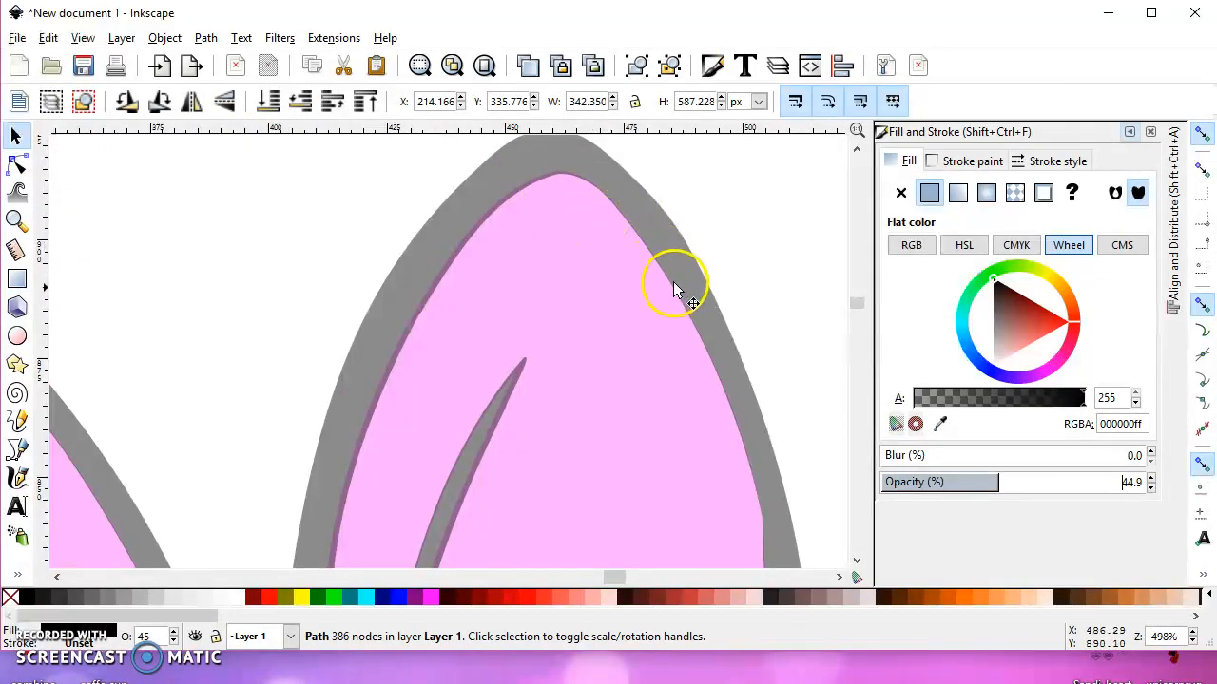
{"action": "scroll", "coordinate": [681, 302], "scroll_direction": "up", "scroll_amount": 3}
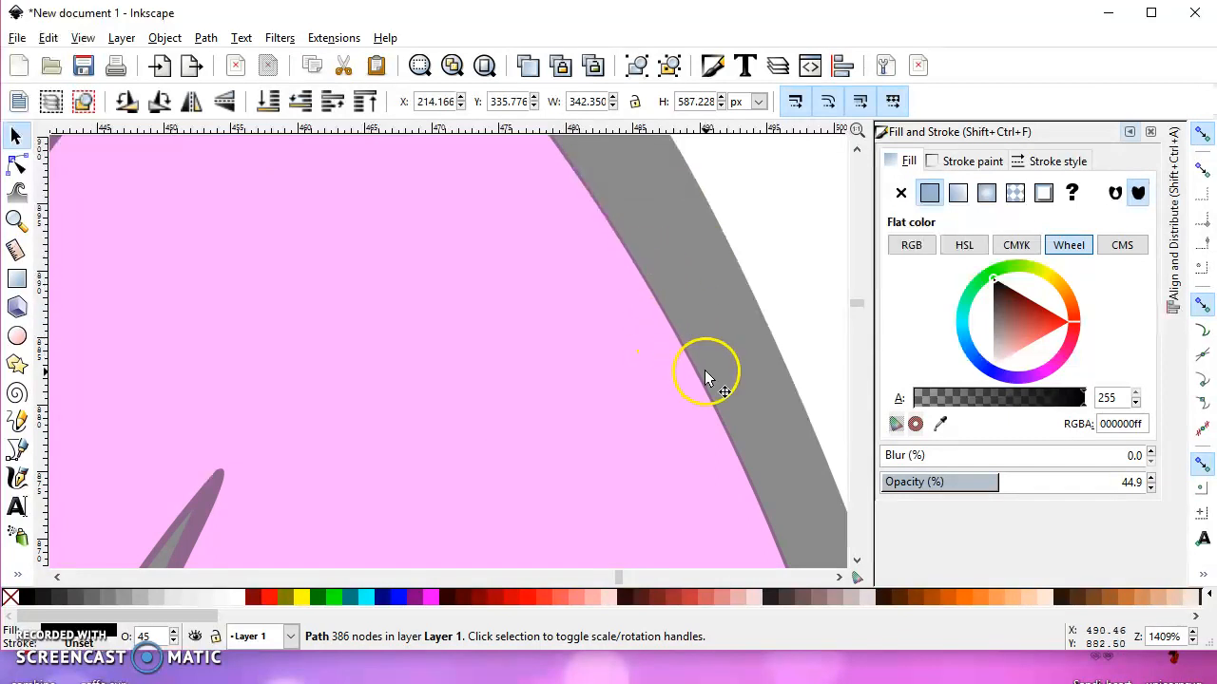
{"action": "scroll", "coordinate": [511, 274], "scroll_direction": "down", "scroll_amount": 2, "text": "ctrl"}
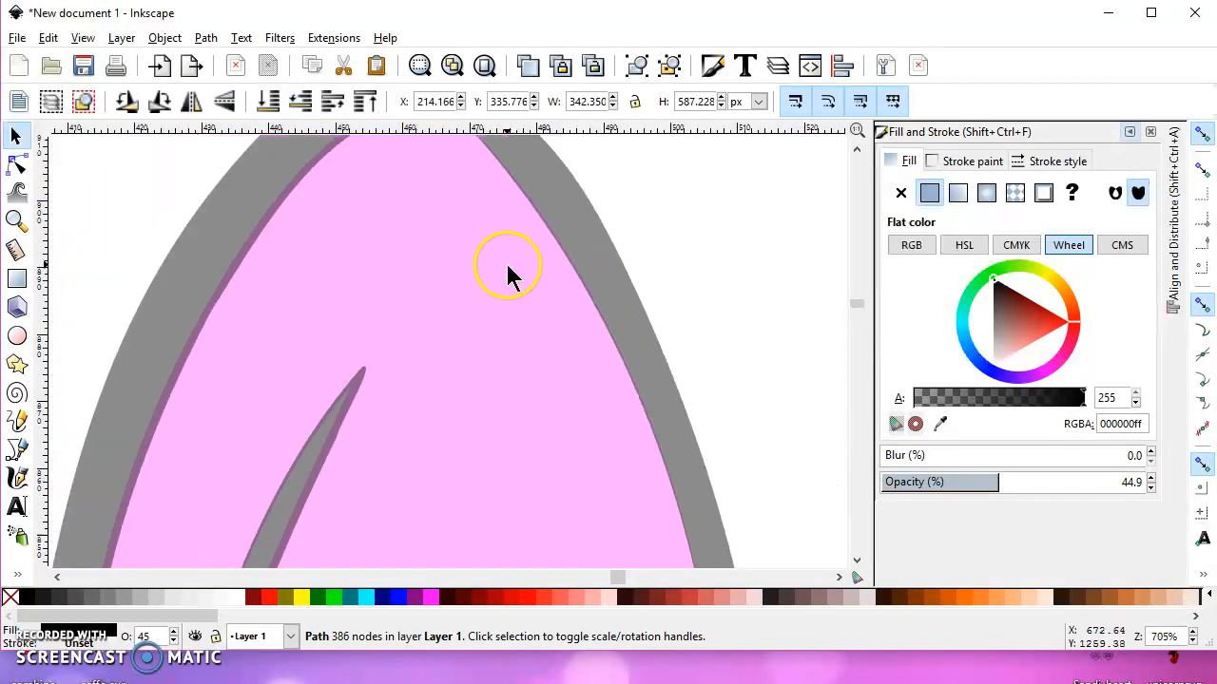
{"action": "scroll", "coordinate": [480, 236], "scroll_direction": "up", "scroll_amount": 2}
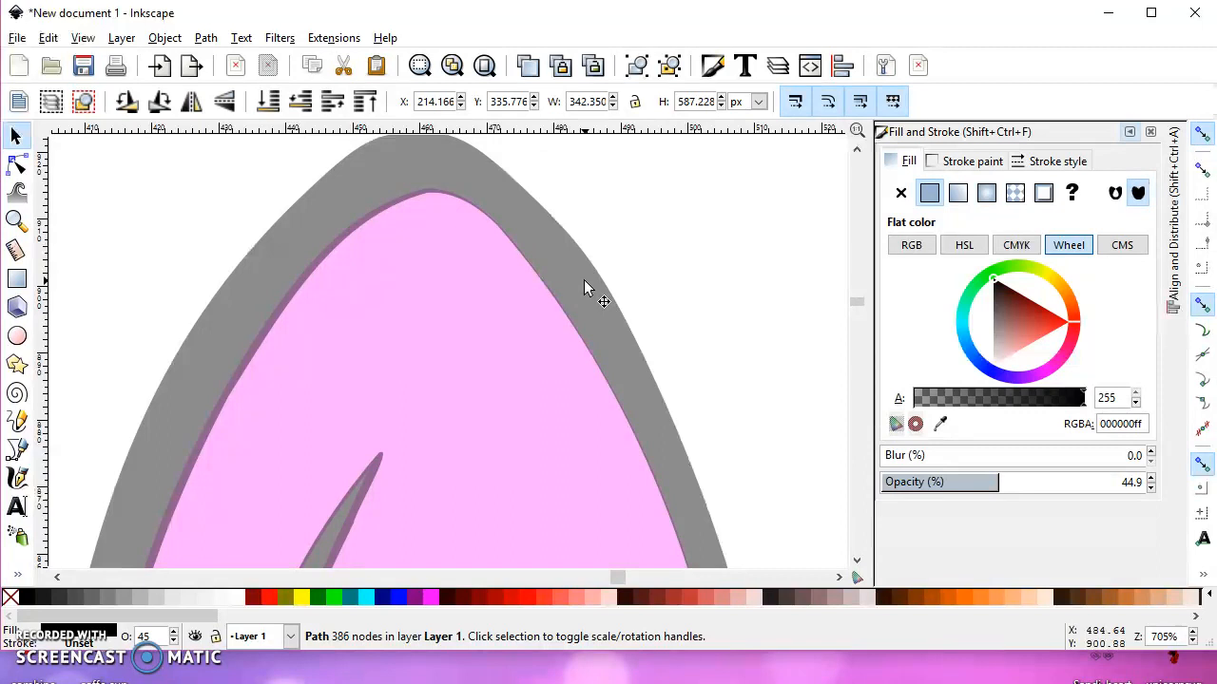
{"action": "key", "text": "ctrl"}
{"action": "key", "text": "ctrl+parenright"}
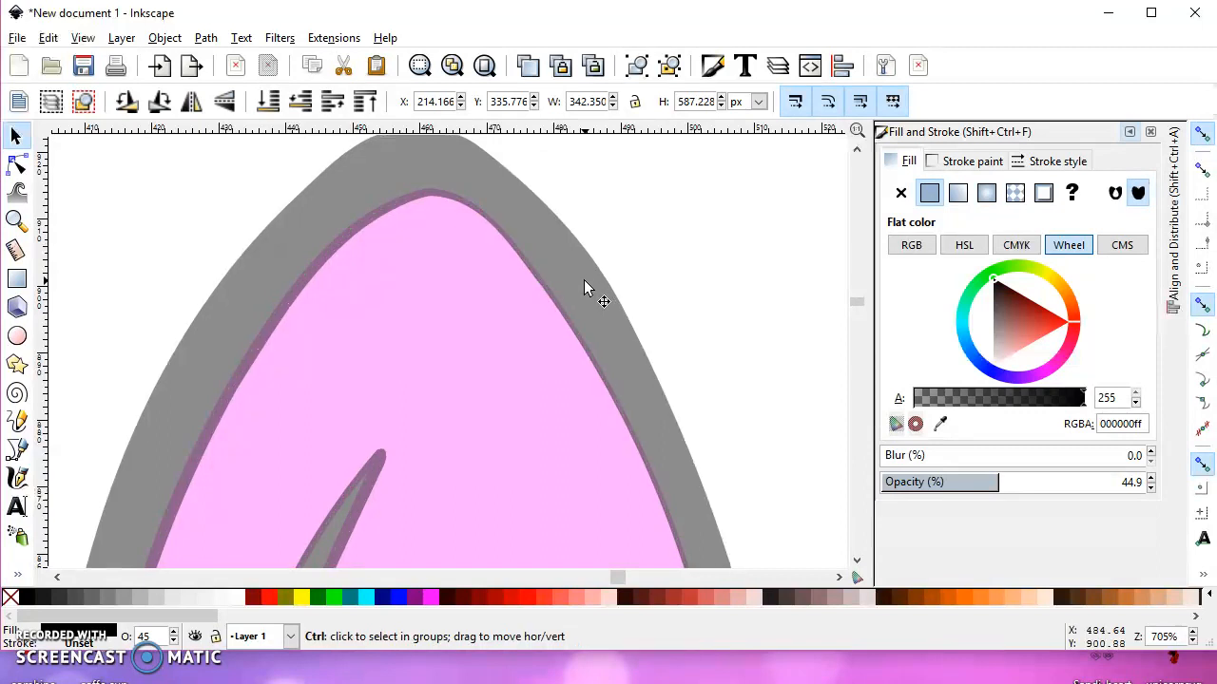
{"action": "key", "text": "ctrl+parenright"}
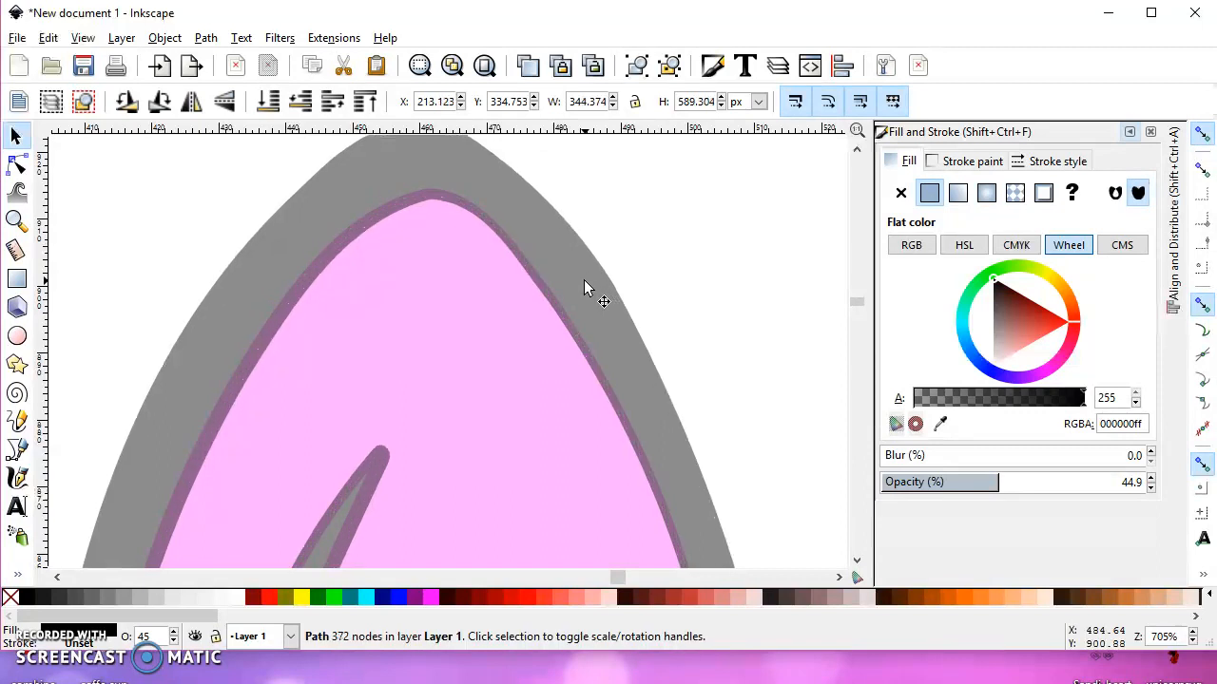
{"action": "key", "text": "ctrl+parenright"}
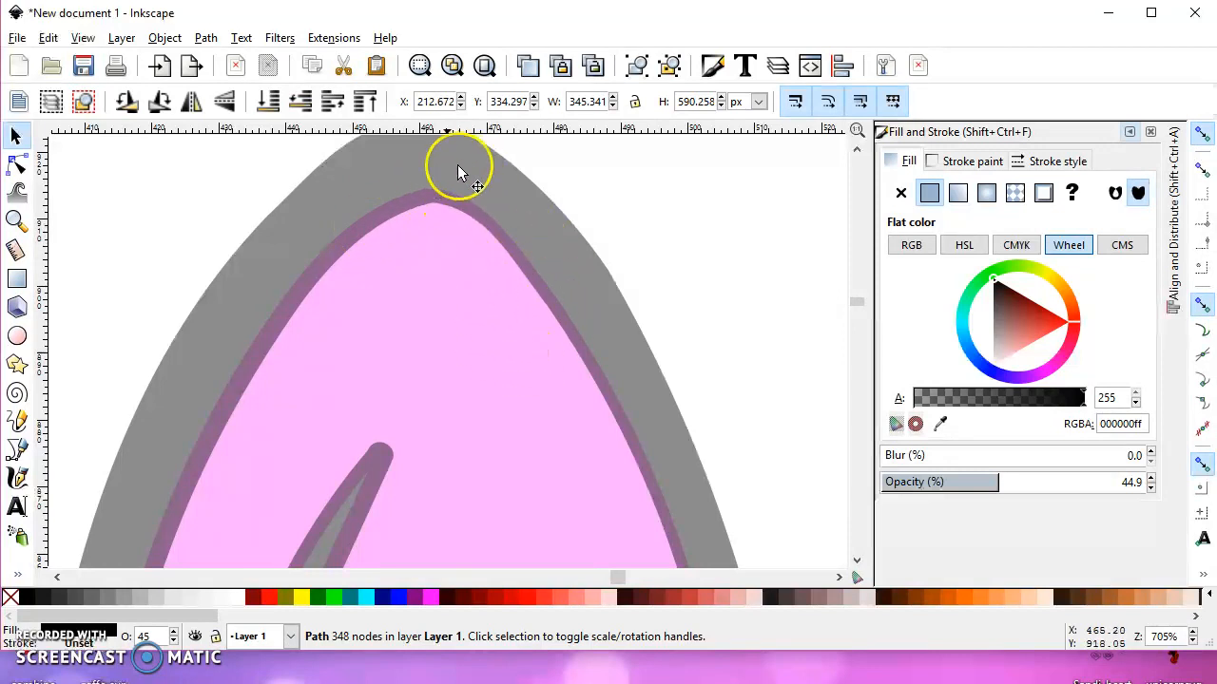
Set the opacity of the widened black duck outline to 100%.
{"action": "scroll", "coordinate": [353, 415], "scroll_direction": "down", "scroll_amount": 7}
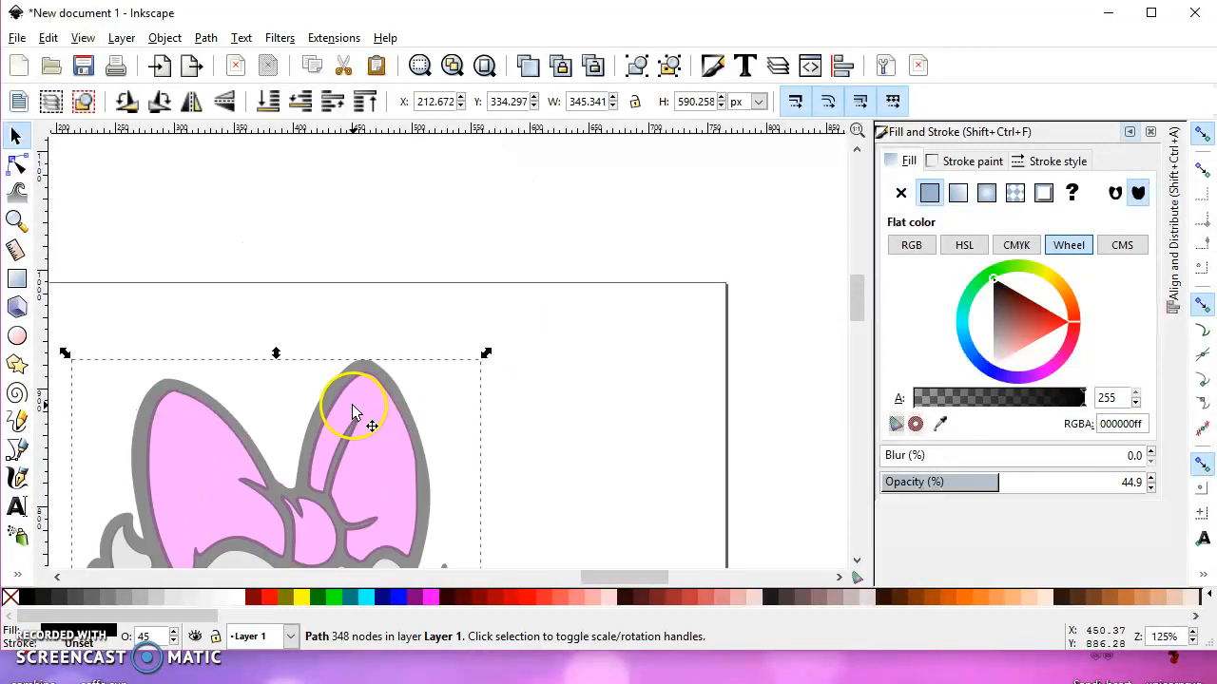
{"action": "scroll", "coordinate": [432, 268], "scroll_direction": "up", "scroll_amount": 1}
{"action": "left_click_drag", "start_coordinate": [1020, 482], "coordinate": [1159, 480]}
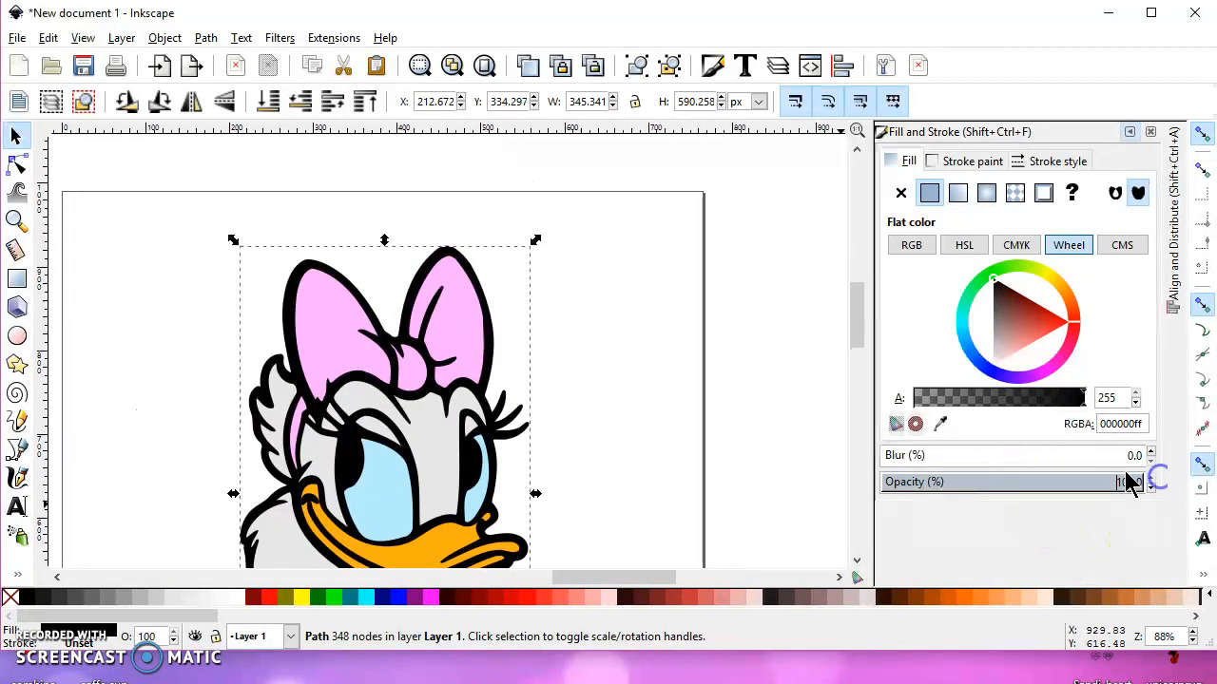
{"action": "scroll", "coordinate": [578, 433], "scroll_direction": "down", "scroll_amount": 2}
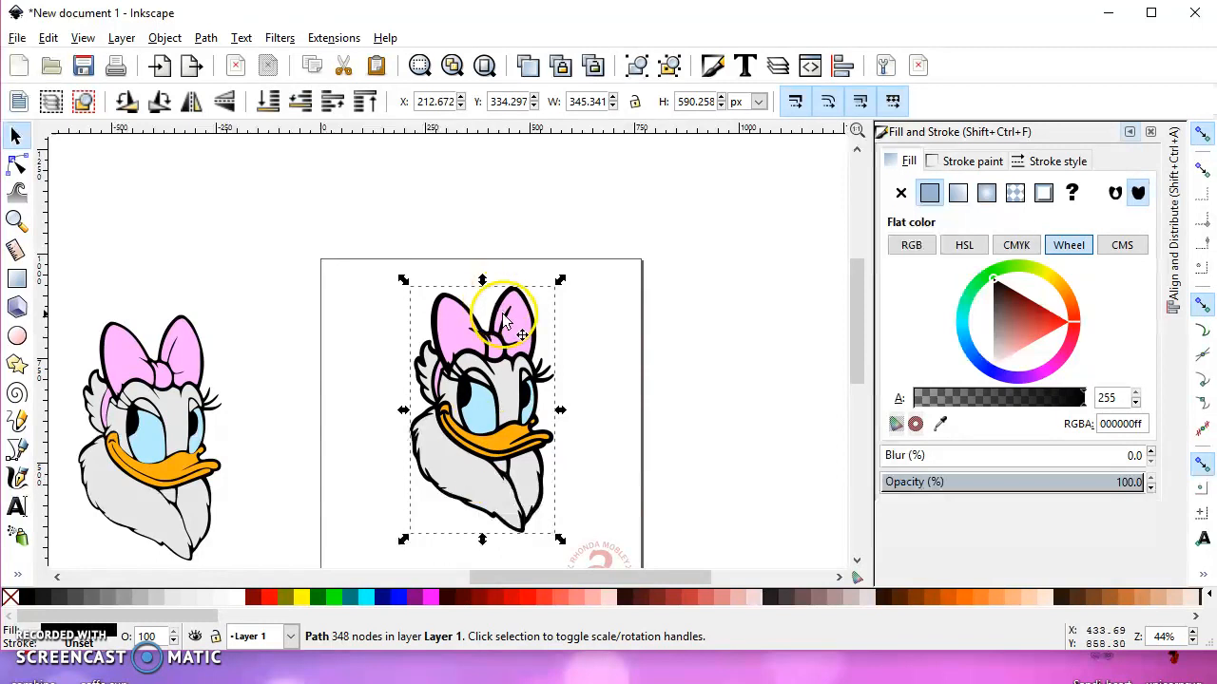
{"action": "scroll", "coordinate": [502, 301], "scroll_direction": "up", "scroll_amount": 4}
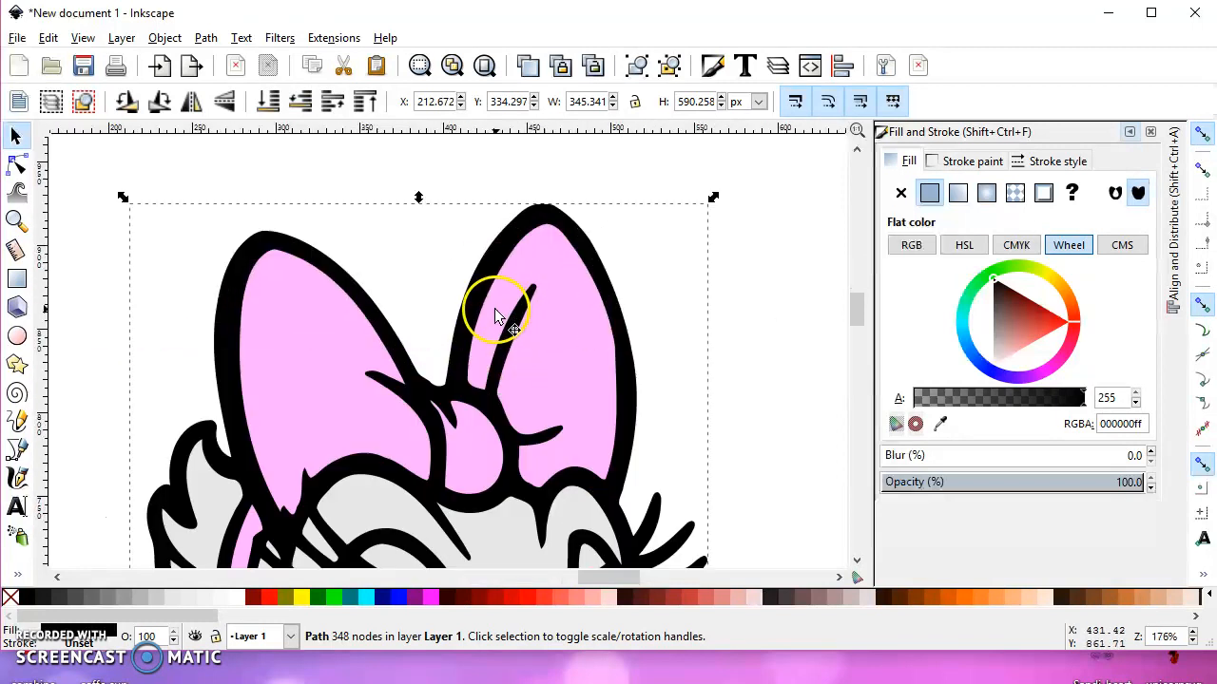
Make the black outline semi-transparent, and outset the pink bow path three times.
{"action": "left_click", "coordinate": [985, 482]}
{"action": "left_click", "coordinate": [565, 310]}
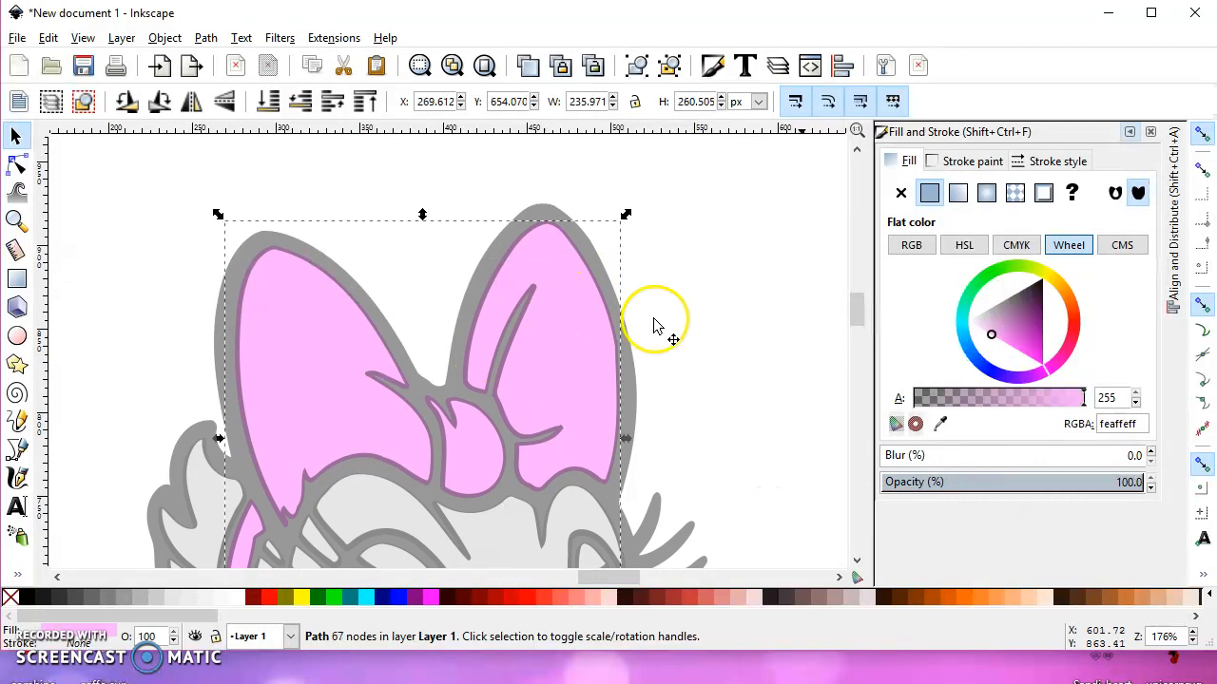
{"action": "left_click", "coordinate": [581, 379], "text": "ctrl+alt"}
{"action": "left_click", "coordinate": [581, 379], "text": "ctrl+alt"}
{"action": "left_click", "coordinate": [580, 379], "text": "ctrl+alt"}
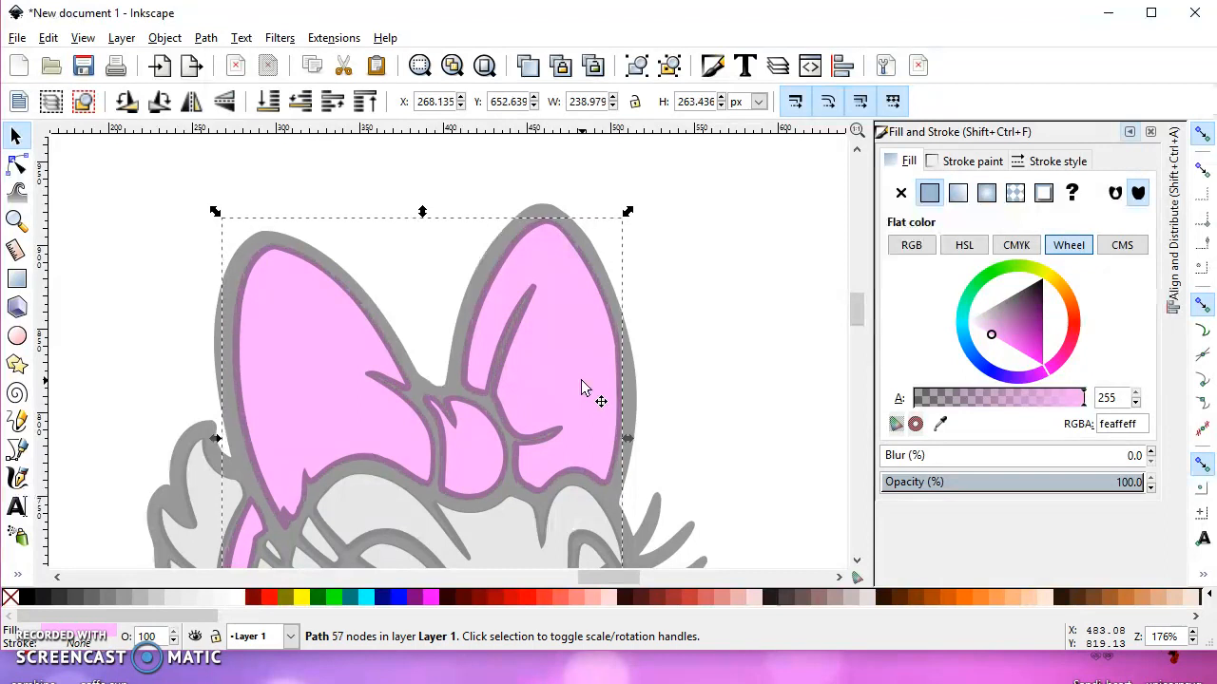
Outset the duck's blue eyes, light grey body and orange beak paths together, leaving nothing selected.
{"action": "scroll", "coordinate": [517, 508], "scroll_direction": "down", "scroll_amount": 3}
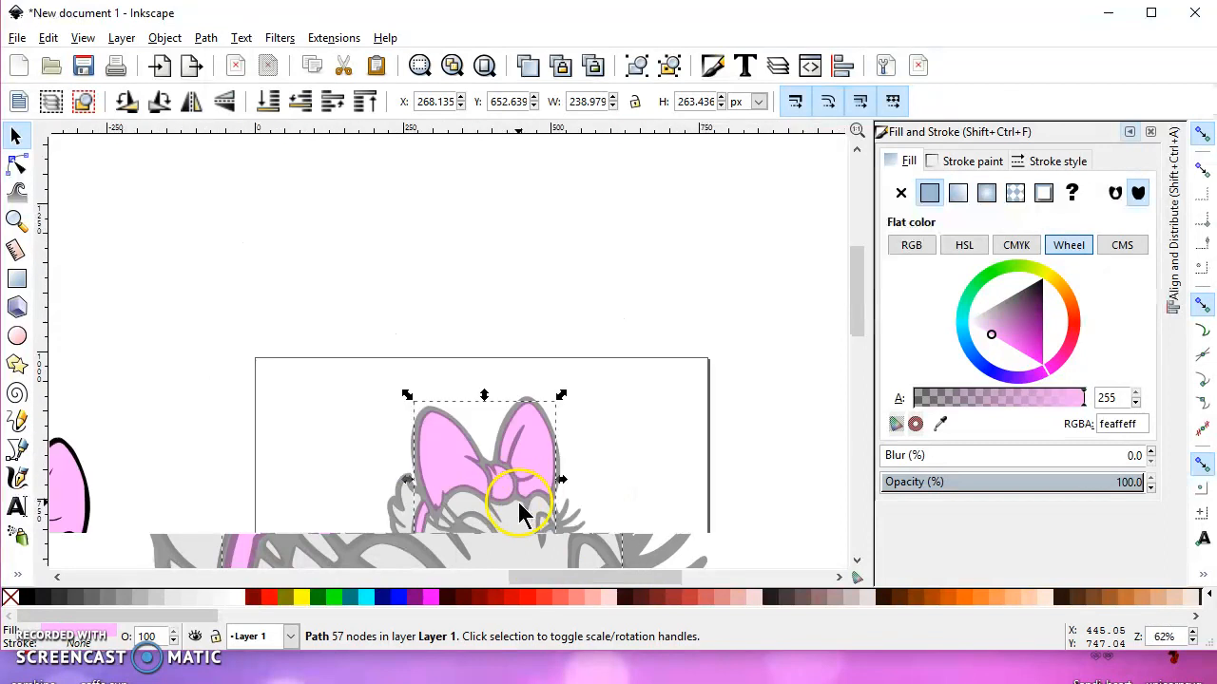
{"action": "scroll", "coordinate": [517, 447], "scroll_direction": "up", "scroll_amount": 3}
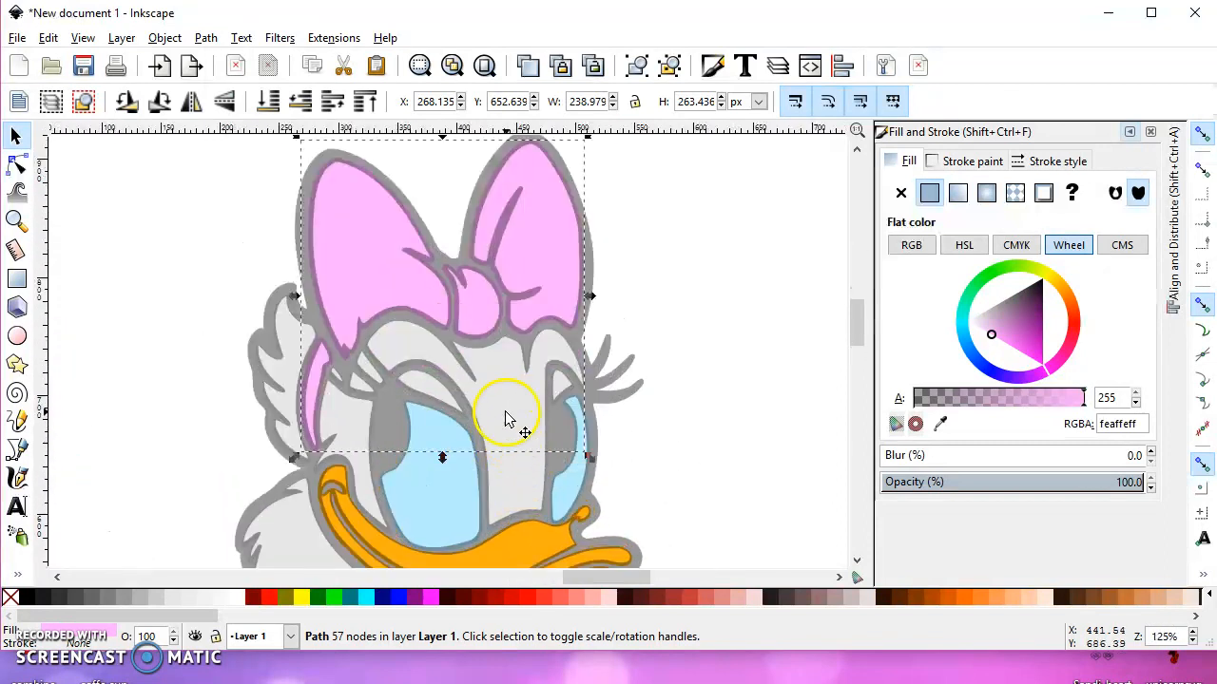
{"action": "scroll", "coordinate": [514, 443], "scroll_direction": "down", "scroll_amount": 2}
{"action": "left_click", "coordinate": [468, 493]}
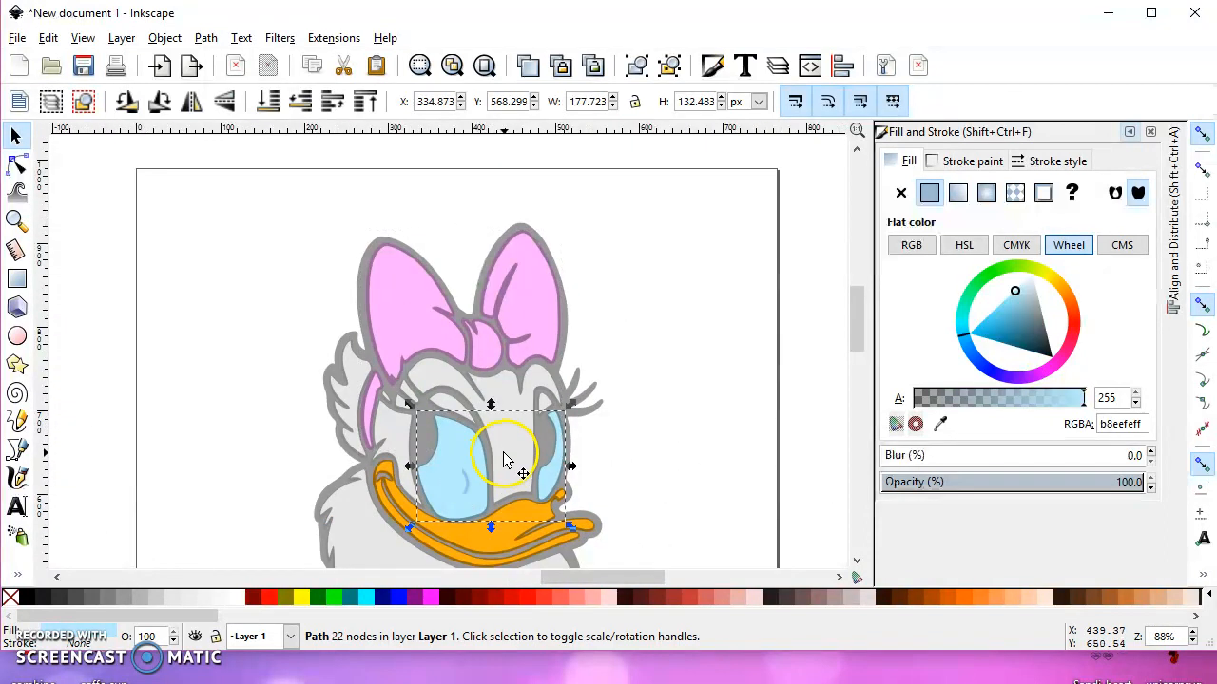
{"action": "left_click", "coordinate": [509, 453], "text": "shift"}
{"action": "left_click", "coordinate": [491, 536], "text": "shift"}
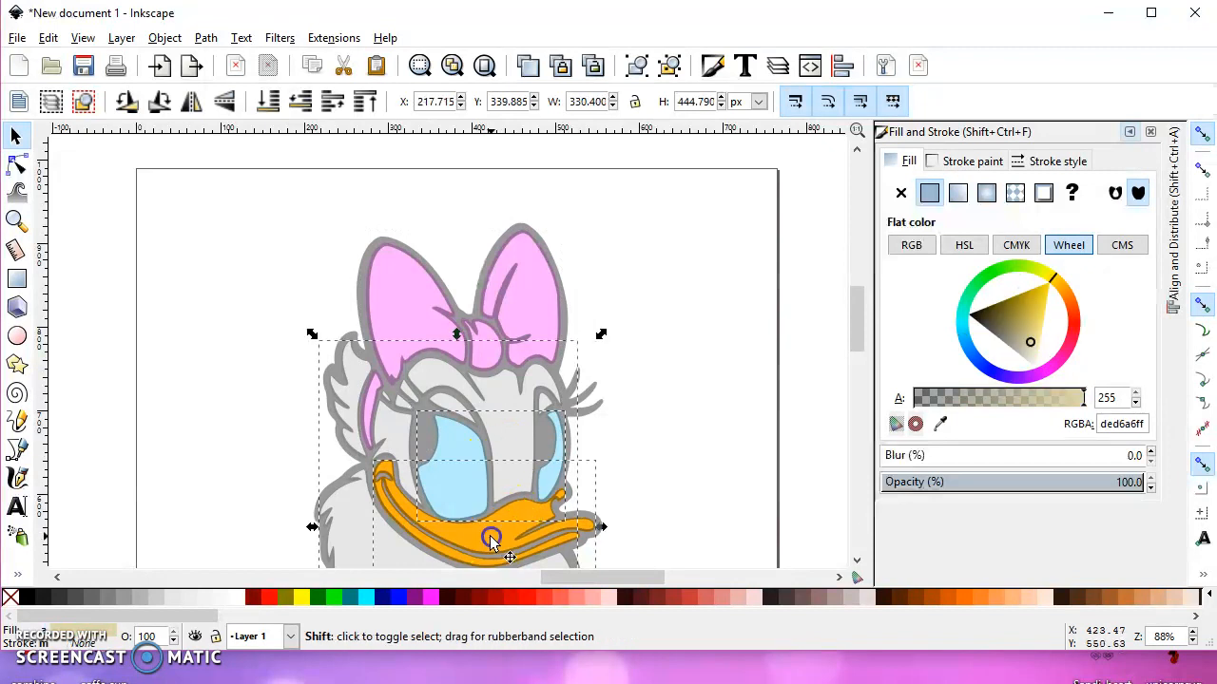
{"action": "key", "text": "ctrl"}
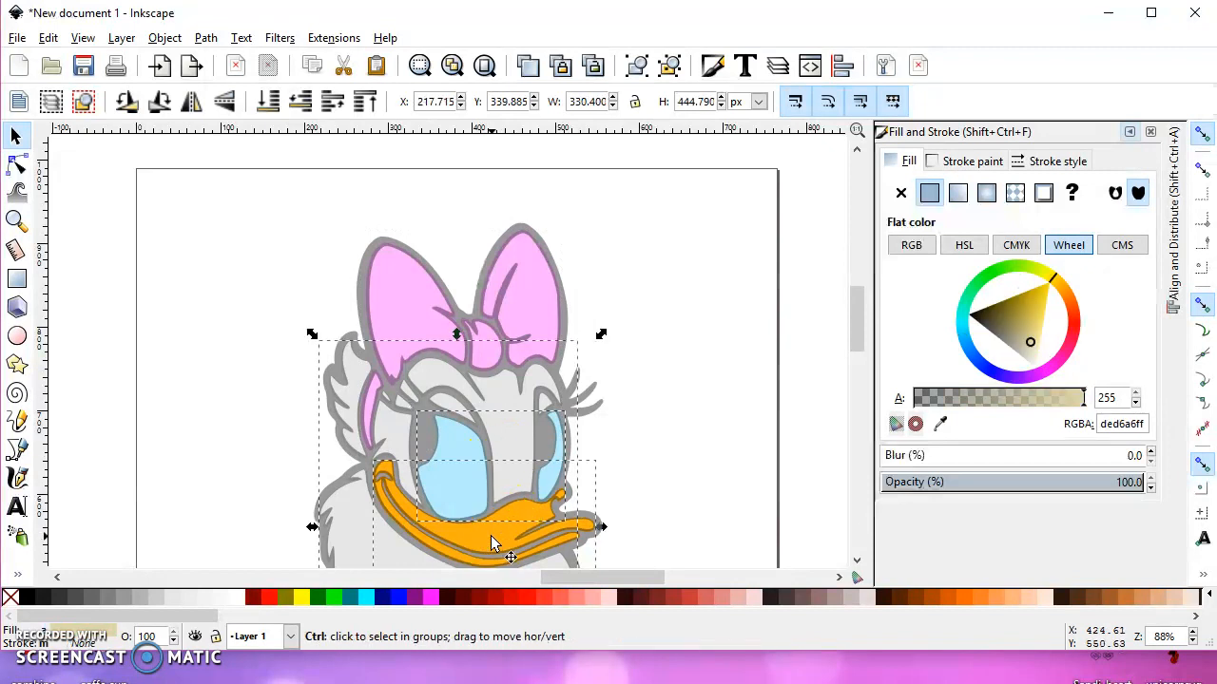
{"action": "key", "text": "period"}
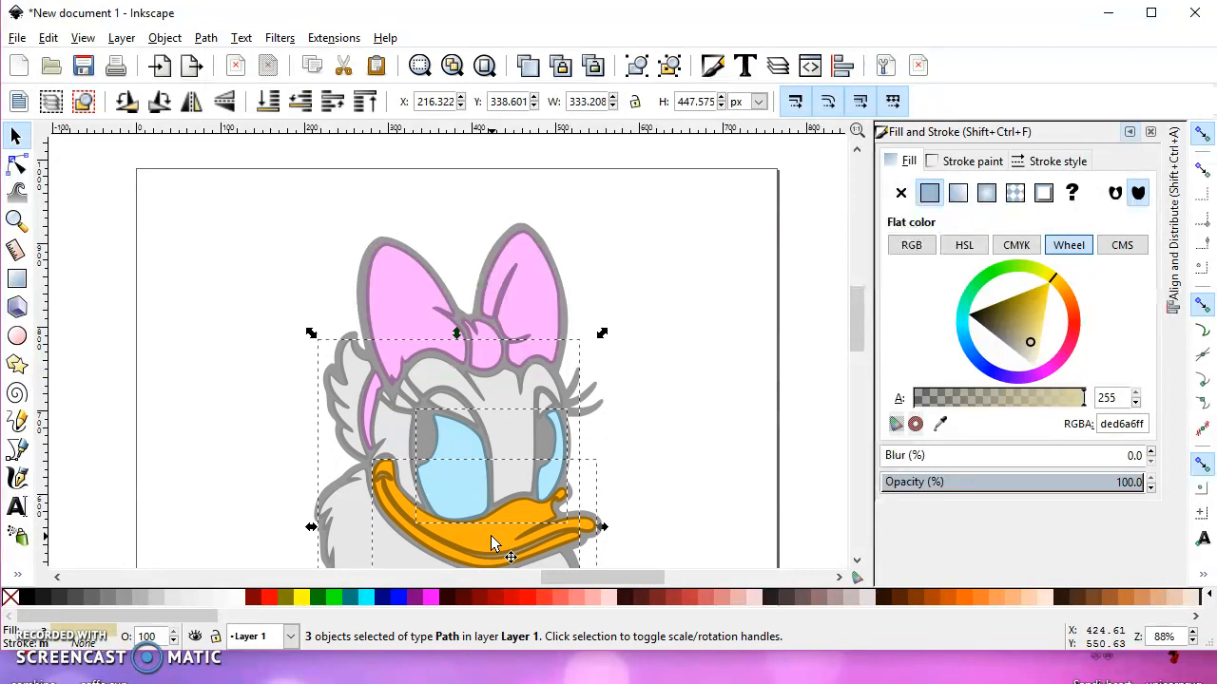
{"action": "left_click", "coordinate": [252, 321]}
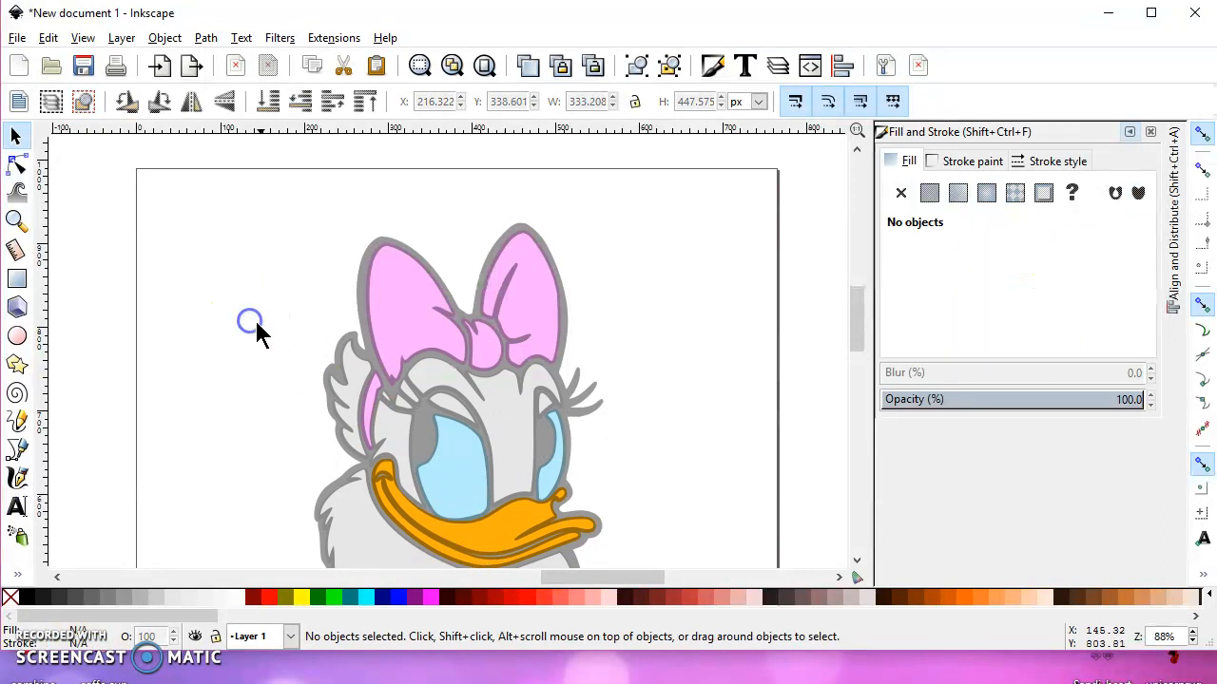
Restore the opacity of the black outline of the duck on the page to 100%.
{"action": "scroll", "coordinate": [272, 314], "scroll_direction": "down", "scroll_amount": 2}
{"action": "left_click", "coordinate": [432, 337]}
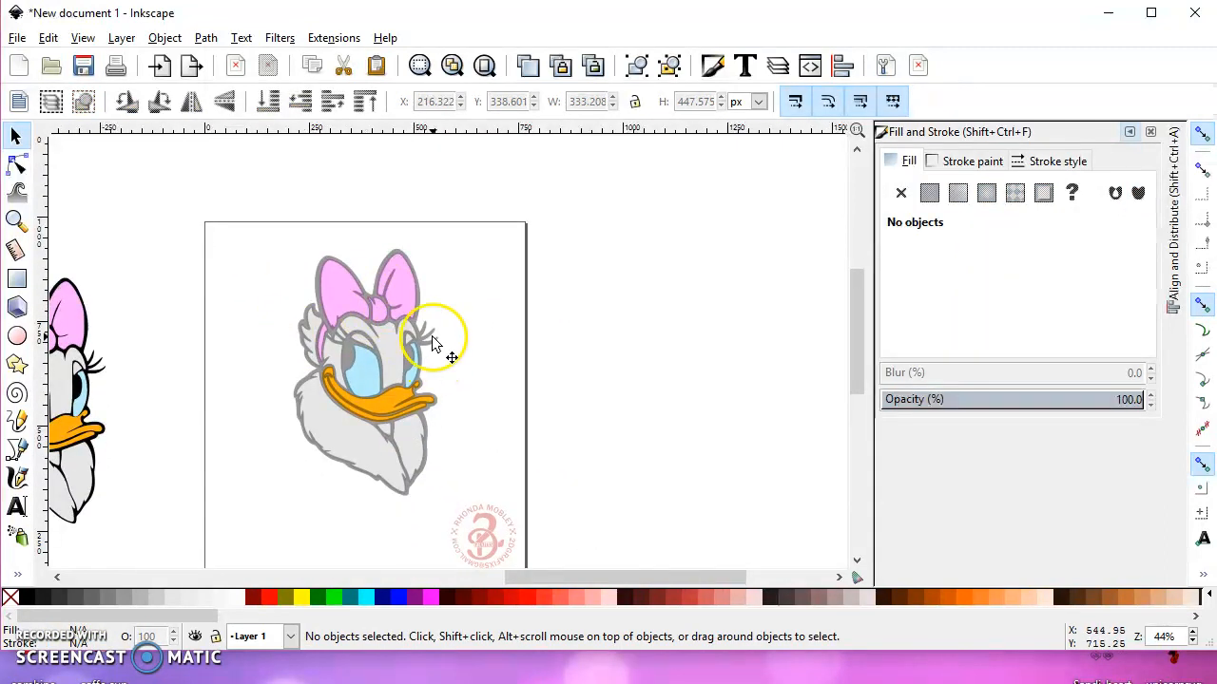
{"action": "left_click_drag", "start_coordinate": [1086, 481], "coordinate": [1153, 482]}
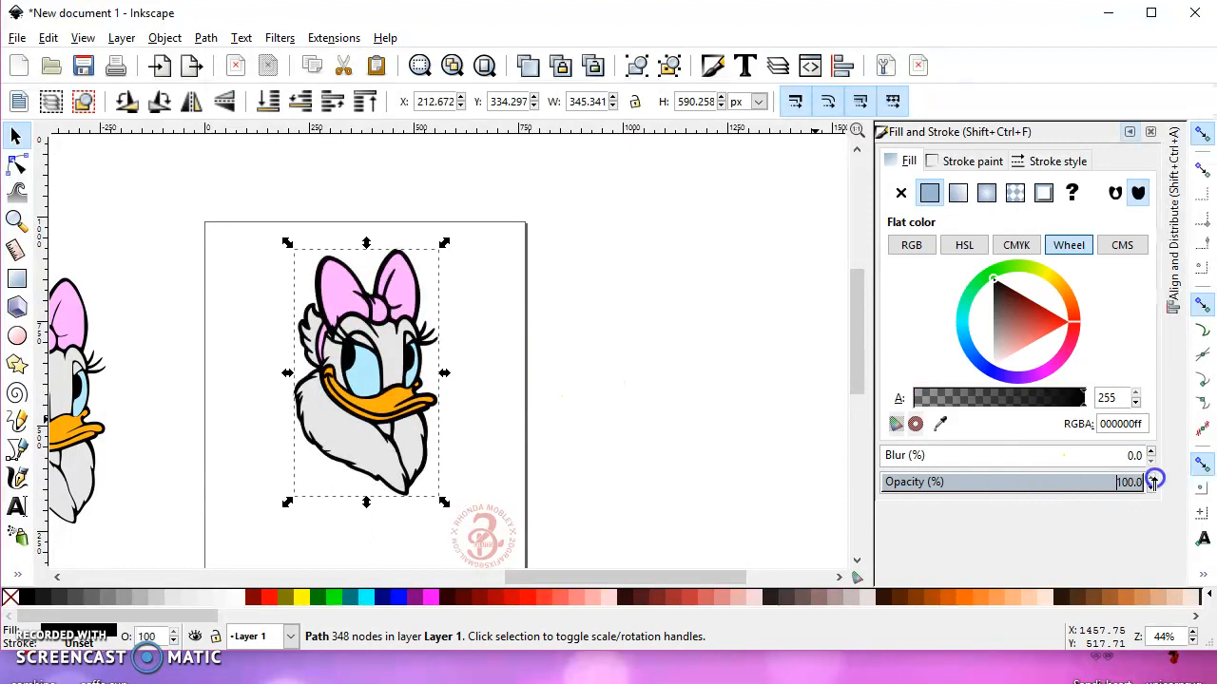
{"action": "middle_click", "coordinate": [247, 430]}
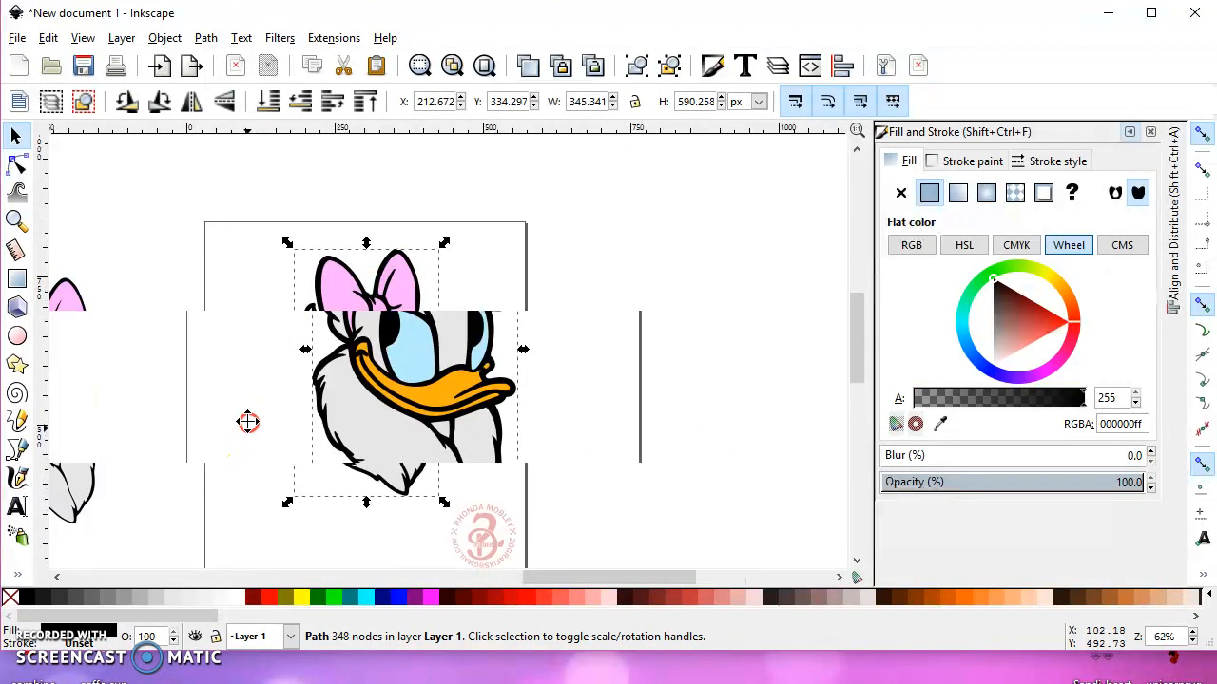
{"action": "middle_click", "coordinate": [255, 402]}
{"action": "middle_click", "coordinate": [253, 407], "text": "shift"}
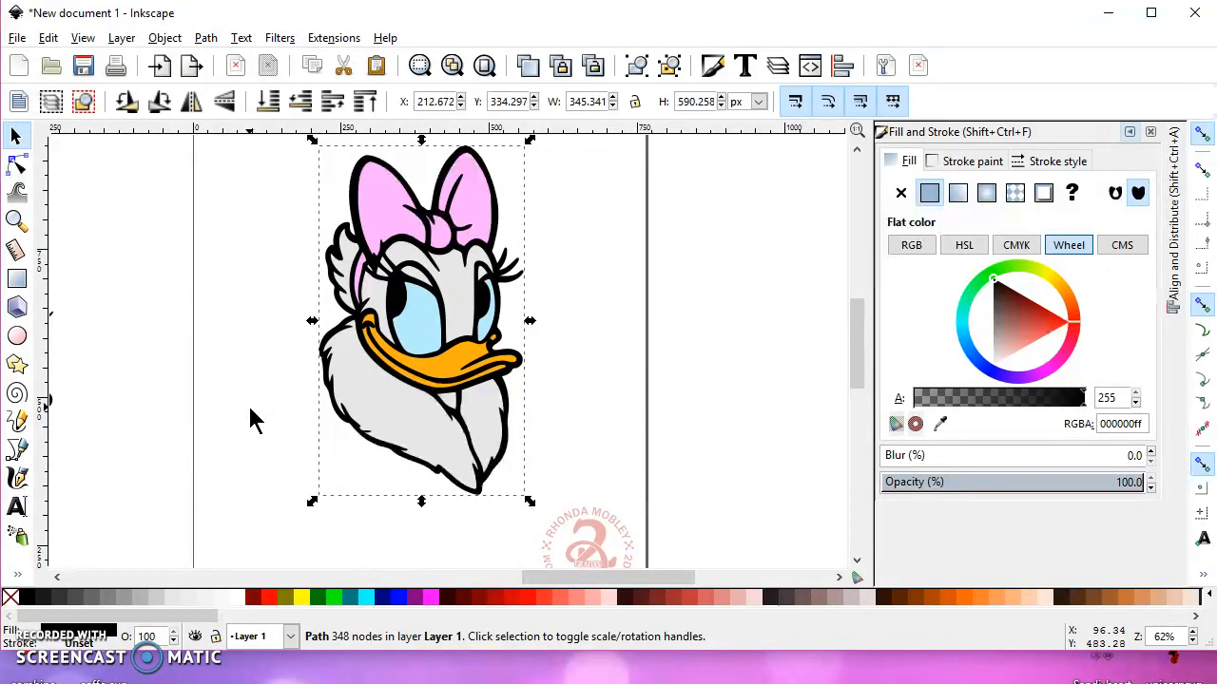
Ungroup the frog graphic beside the page completely into its separate coloured paths.
{"action": "scroll", "coordinate": [666, 380], "scroll_direction": "down", "scroll_amount": 2}
{"action": "scroll", "coordinate": [720, 364], "scroll_direction": "up", "scroll_amount": 6}
{"action": "left_click_drag", "start_coordinate": [720, 363], "coordinate": [74, 365]}
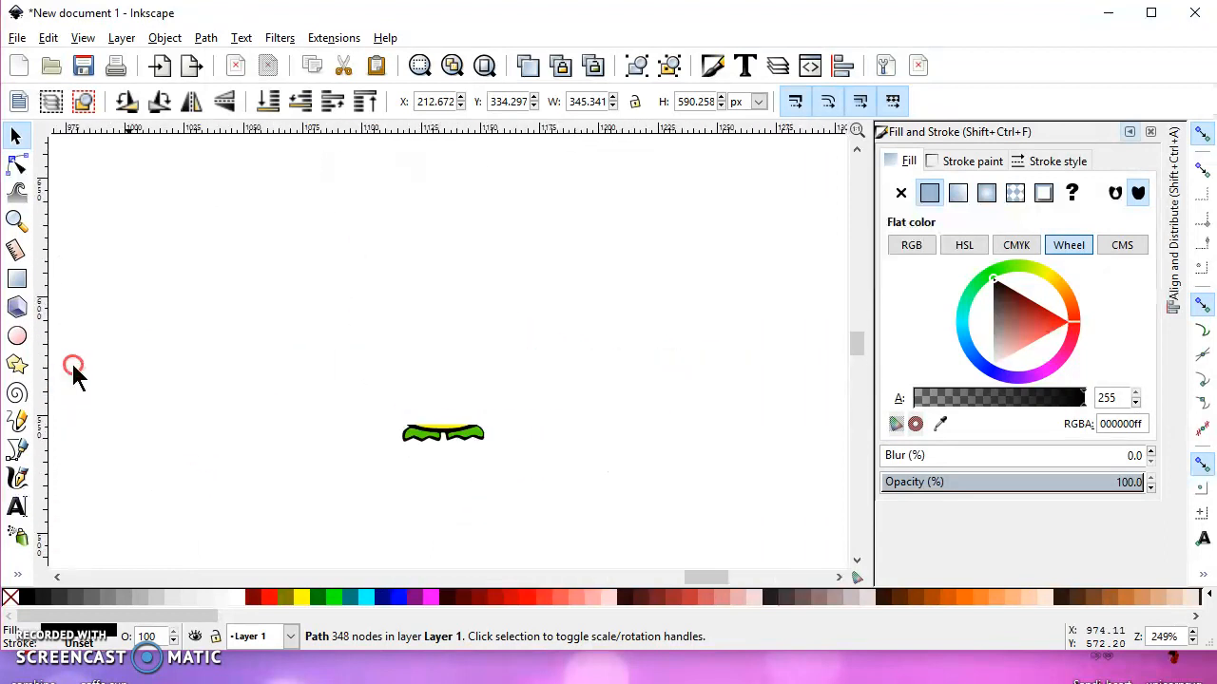
{"action": "scroll", "coordinate": [376, 389], "scroll_direction": "down", "scroll_amount": 3}
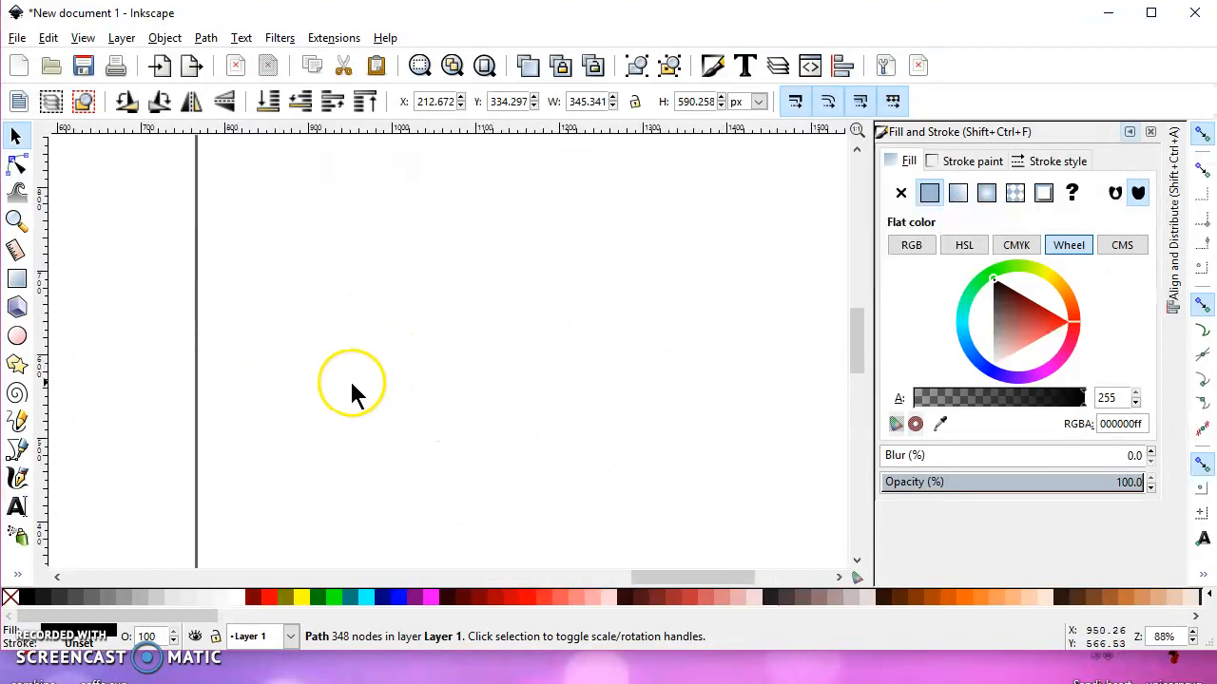
{"action": "scroll", "coordinate": [352, 390], "scroll_direction": "down", "scroll_amount": 3}
{"action": "scroll", "coordinate": [654, 361], "scroll_direction": "up", "scroll_amount": 2}
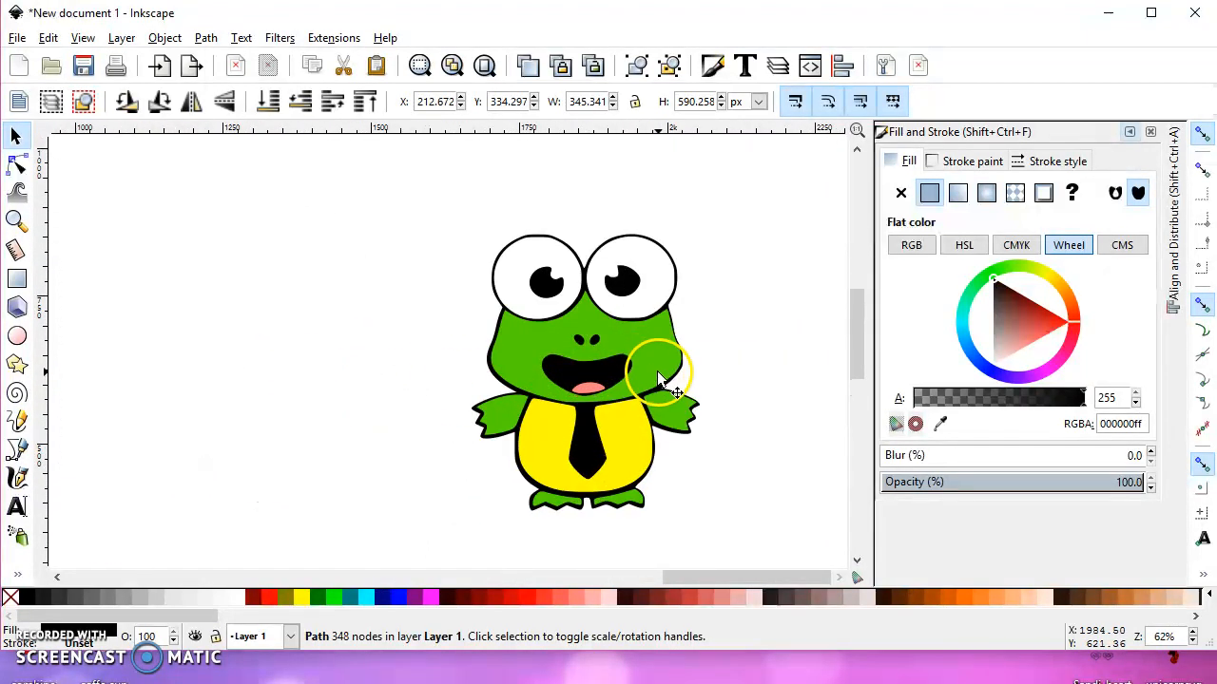
{"action": "scroll", "coordinate": [511, 365], "scroll_direction": "up", "scroll_amount": 7}
{"action": "scroll", "coordinate": [510, 362], "scroll_direction": "down", "scroll_amount": 4}
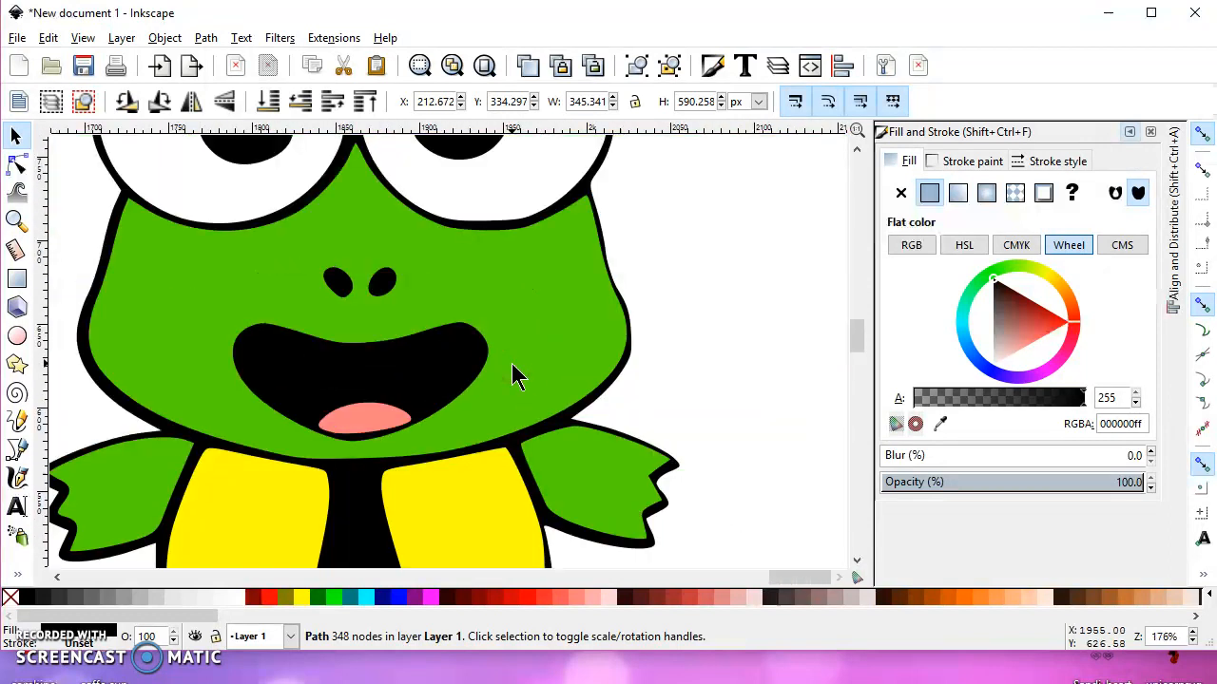
{"action": "scroll", "coordinate": [512, 375], "scroll_direction": "down", "scroll_amount": 2}
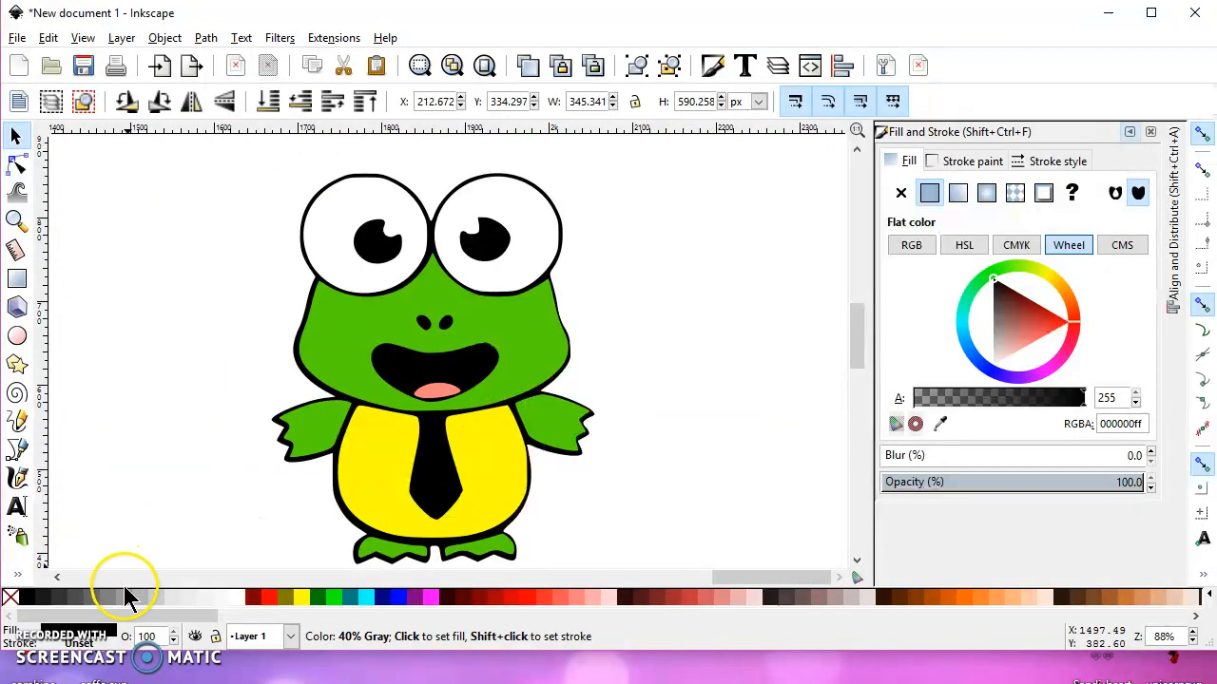
{"action": "left_click", "coordinate": [529, 325]}
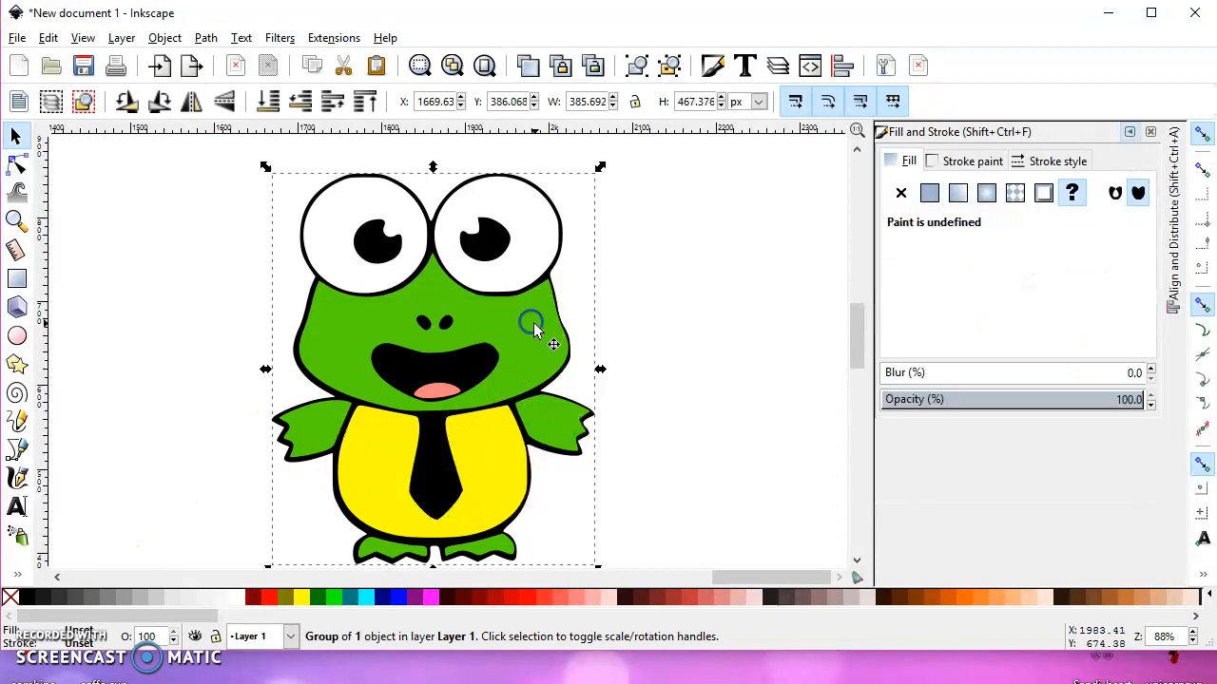
{"action": "left_click", "coordinate": [671, 67]}
{"action": "left_click", "coordinate": [671, 67]}
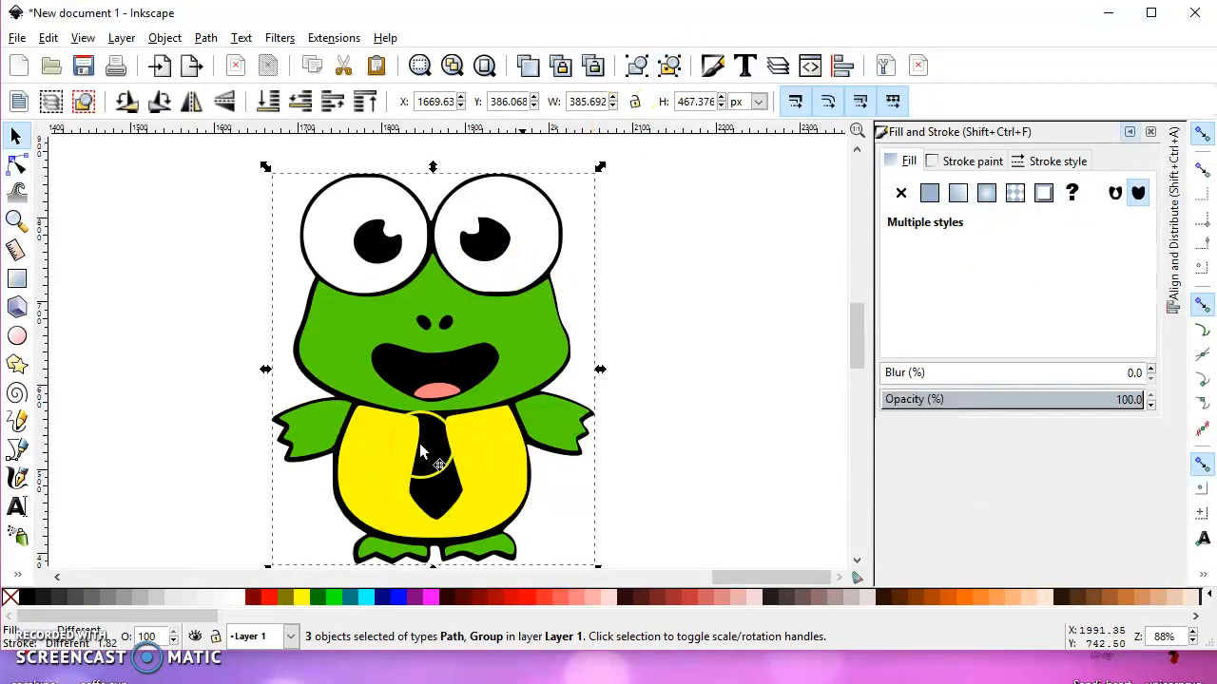
{"action": "left_click", "coordinate": [671, 67]}
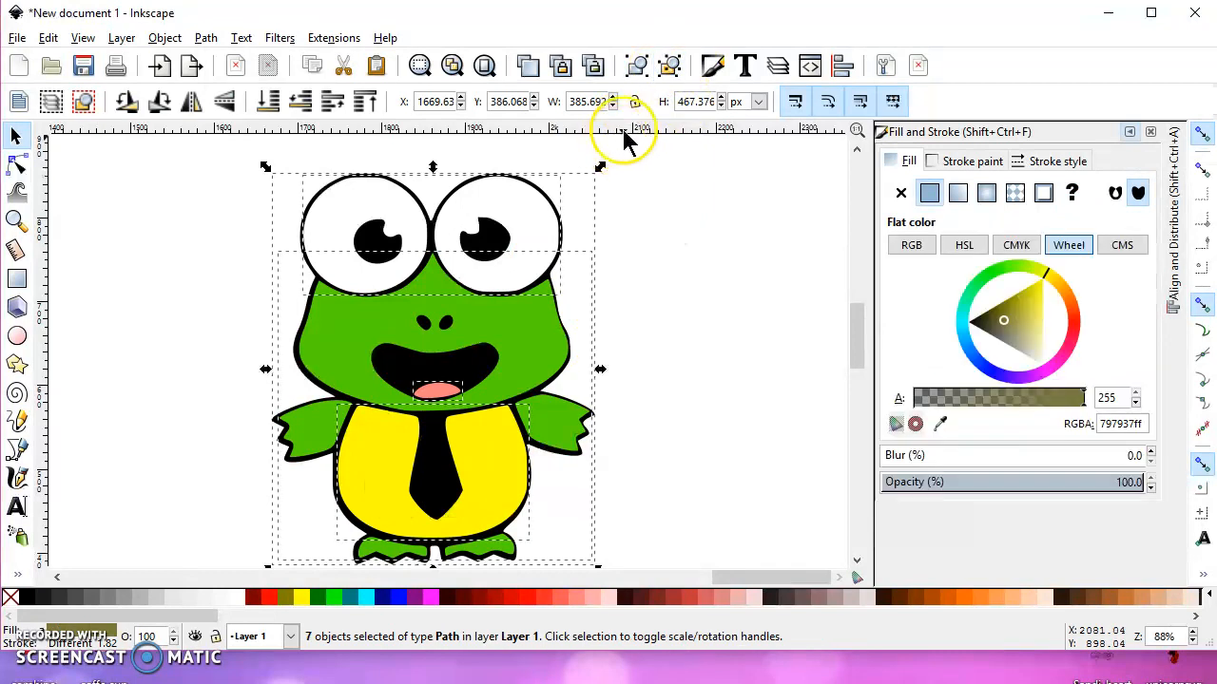
{"action": "left_click", "coordinate": [671, 68]}
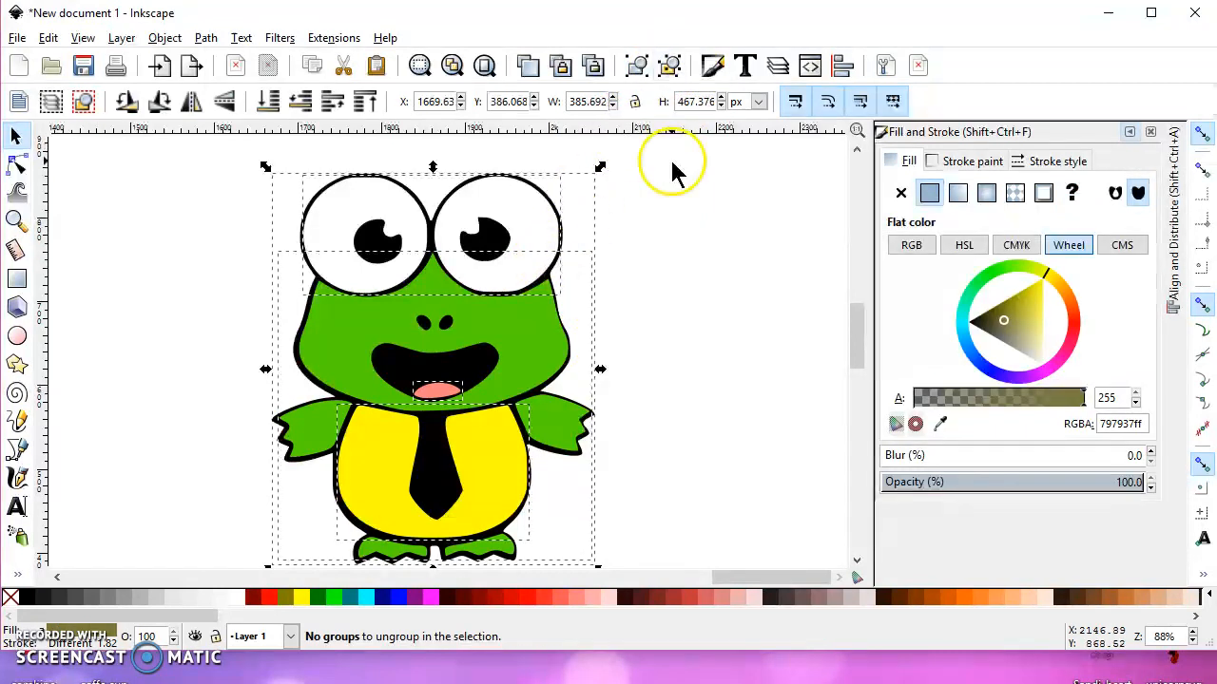
Move only the frog's green path about 251 px to the right and 28 px up, off the black base.
{"action": "left_click", "coordinate": [656, 306]}
{"action": "left_click", "coordinate": [525, 340]}
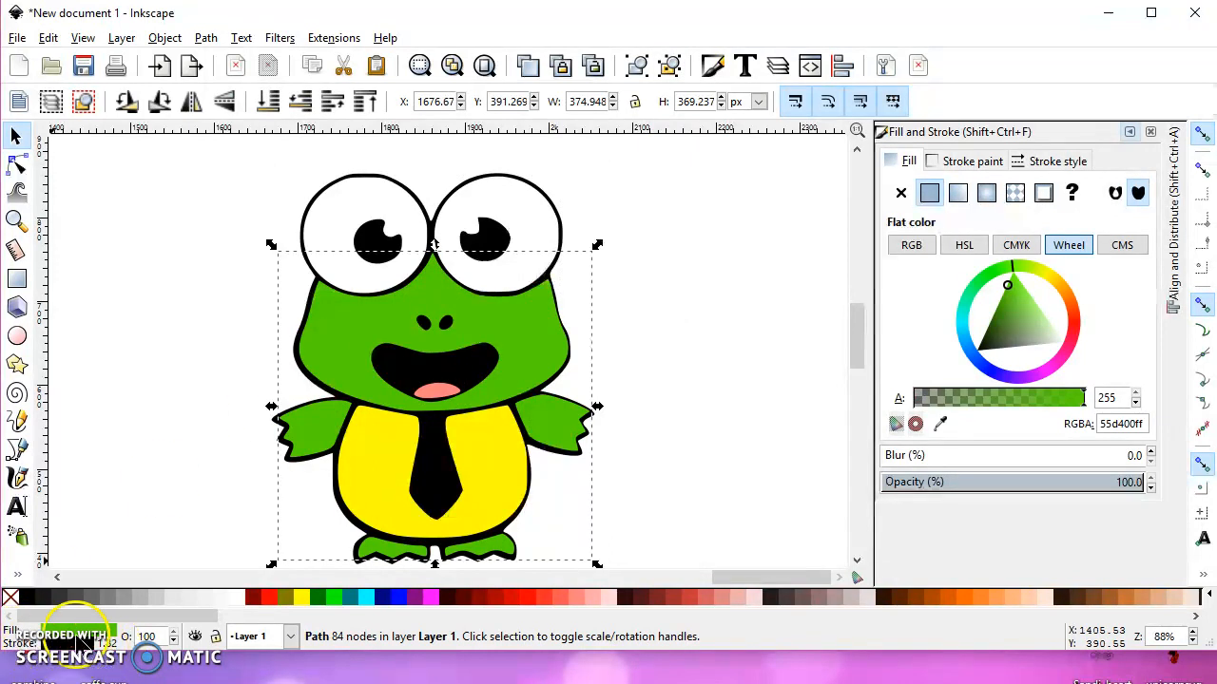
{"action": "left_click_drag", "start_coordinate": [516, 339], "coordinate": [740, 319]}
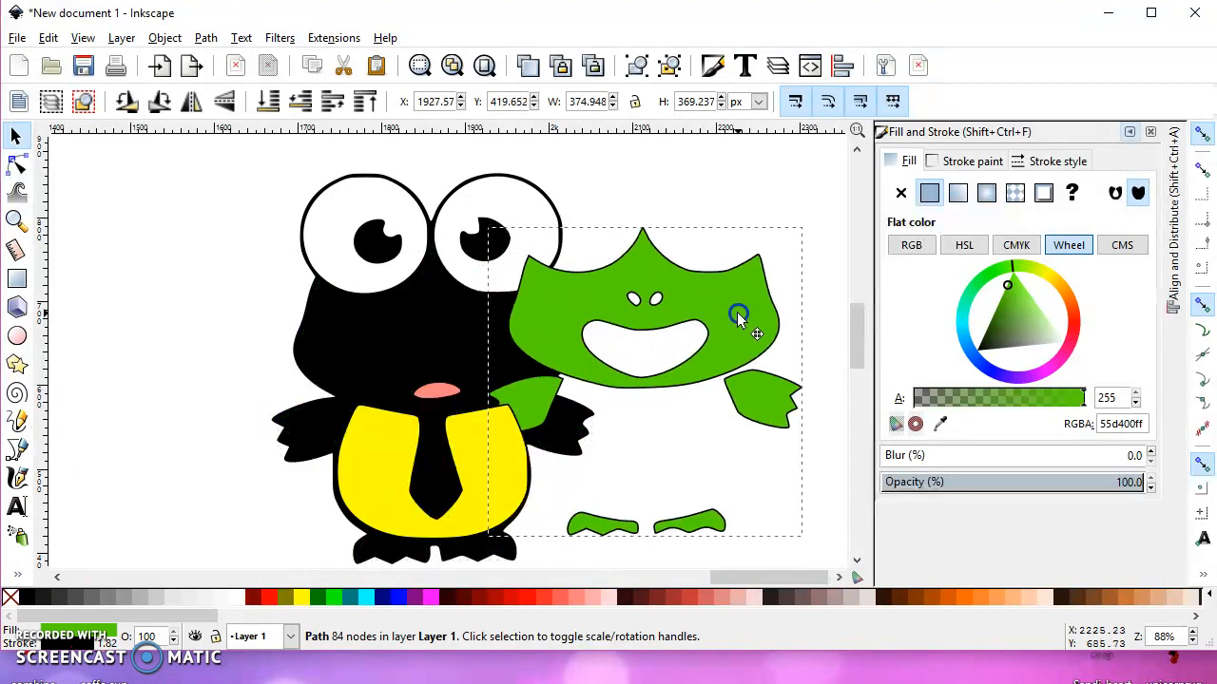
Remove the black stroke from the frog's green path while keeping its green fill.
{"action": "scroll", "coordinate": [766, 281], "scroll_direction": "up", "scroll_amount": 4}
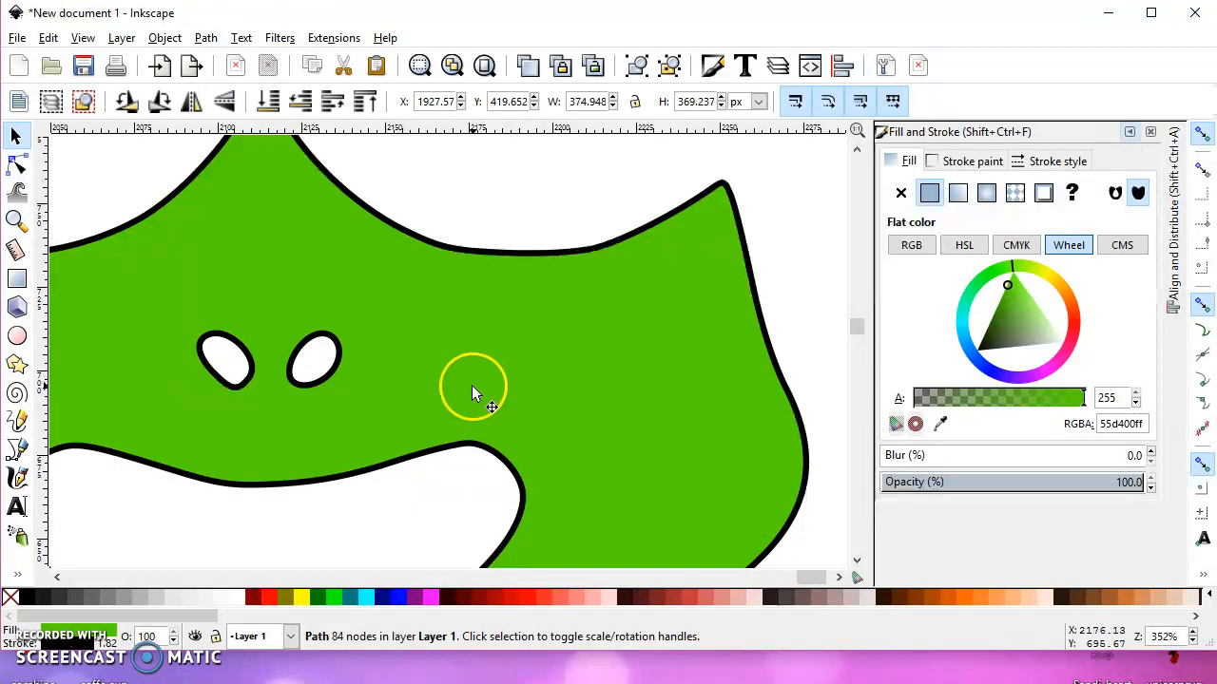
{"action": "left_click", "coordinate": [10, 598]}
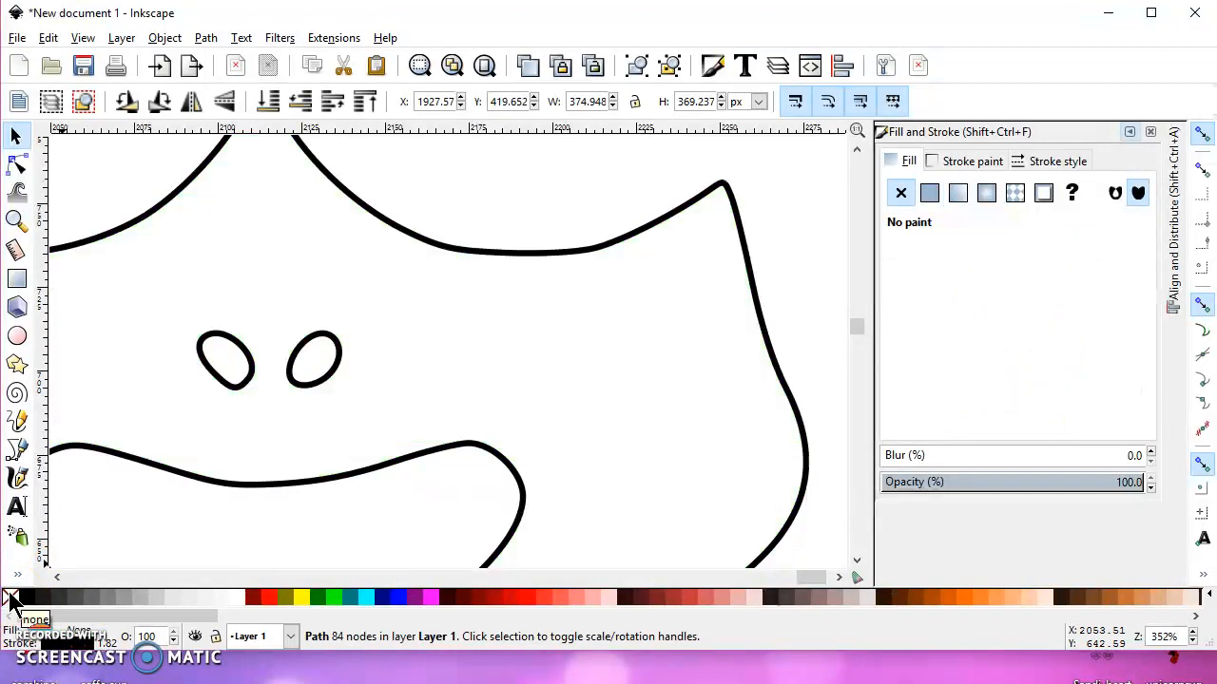
{"action": "key", "text": "ctrl+z"}
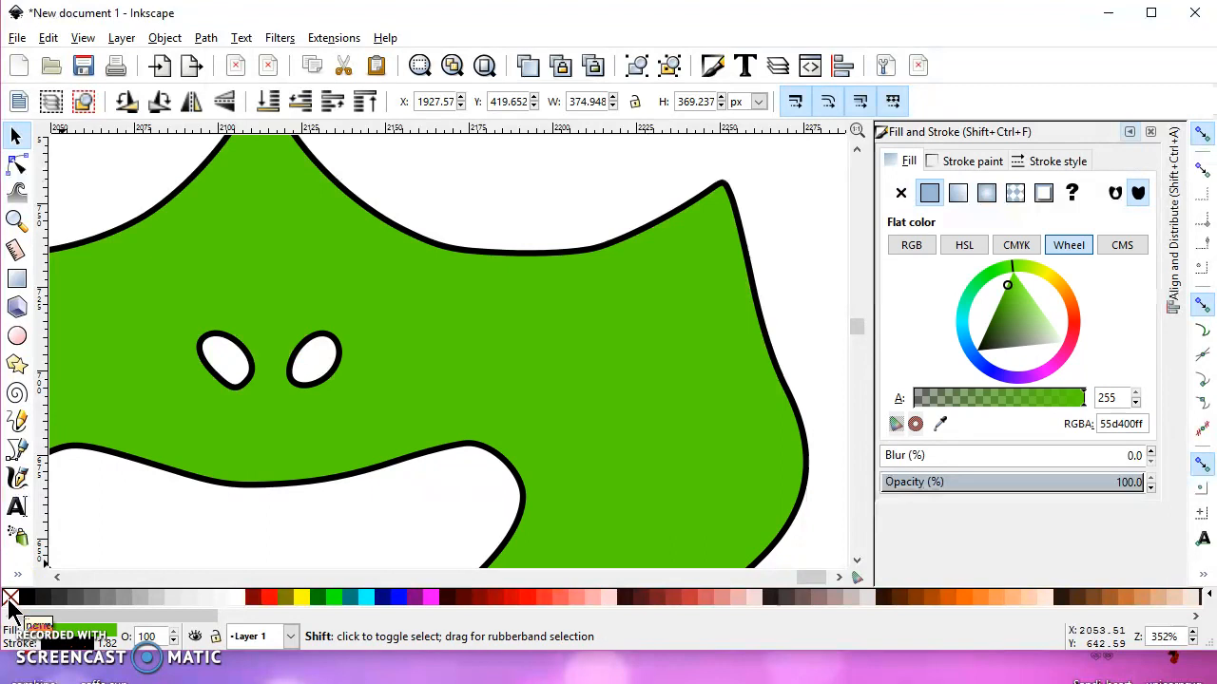
{"action": "left_click", "coordinate": [10, 599], "text": "shift"}
Remove the strokes from the frog's white eyes path and yellow belly path, keeping their fills.
{"action": "scroll", "coordinate": [544, 243], "scroll_direction": "down", "scroll_amount": 5, "text": "ctrl"}
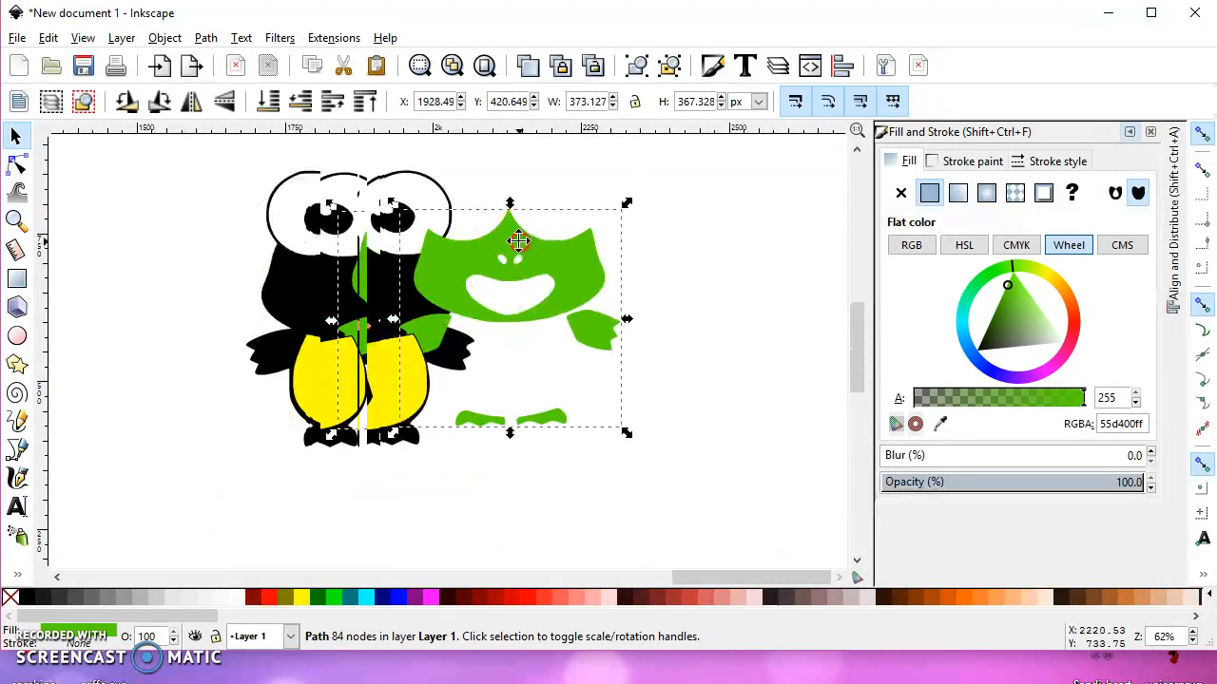
{"action": "left_click", "coordinate": [319, 196]}
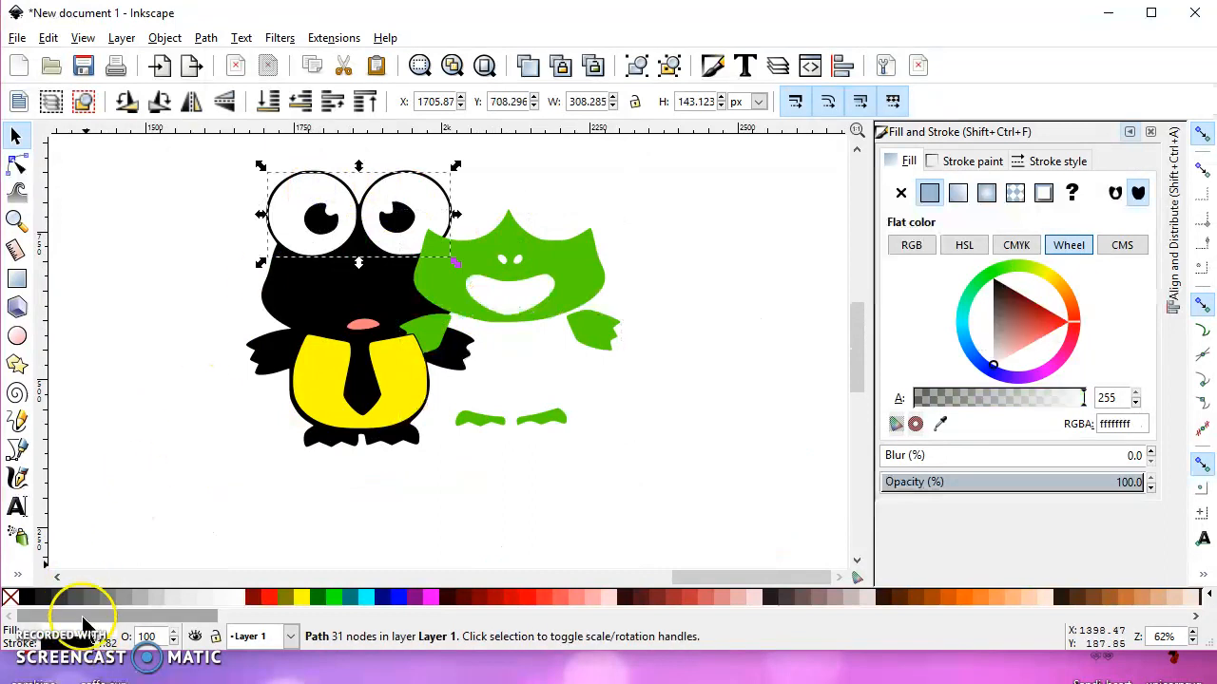
{"action": "left_click", "coordinate": [9, 599], "text": "shift"}
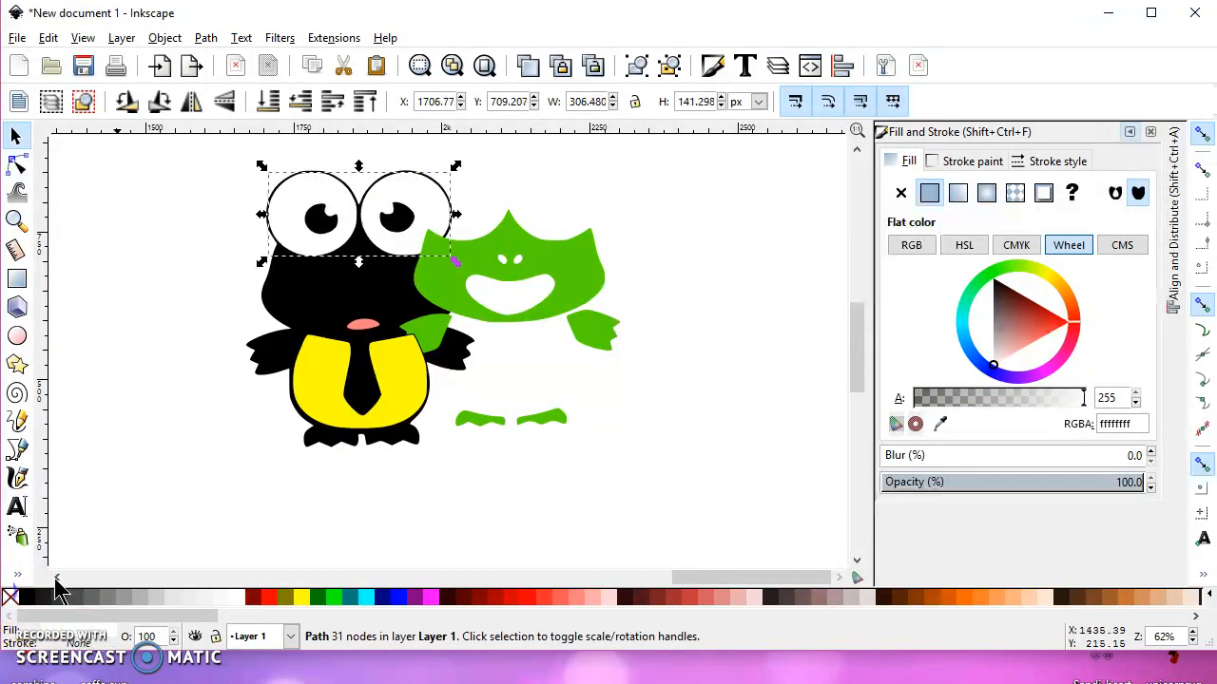
{"action": "left_click", "coordinate": [321, 362]}
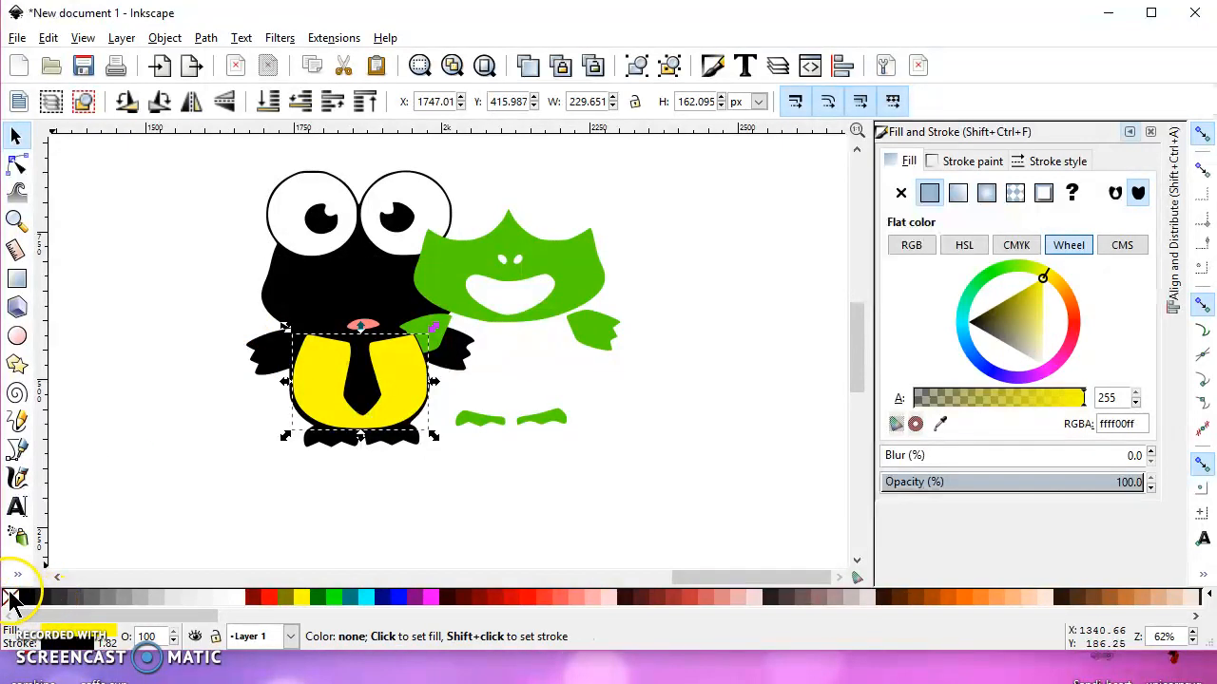
{"action": "left_click", "coordinate": [9, 599], "text": "shift"}
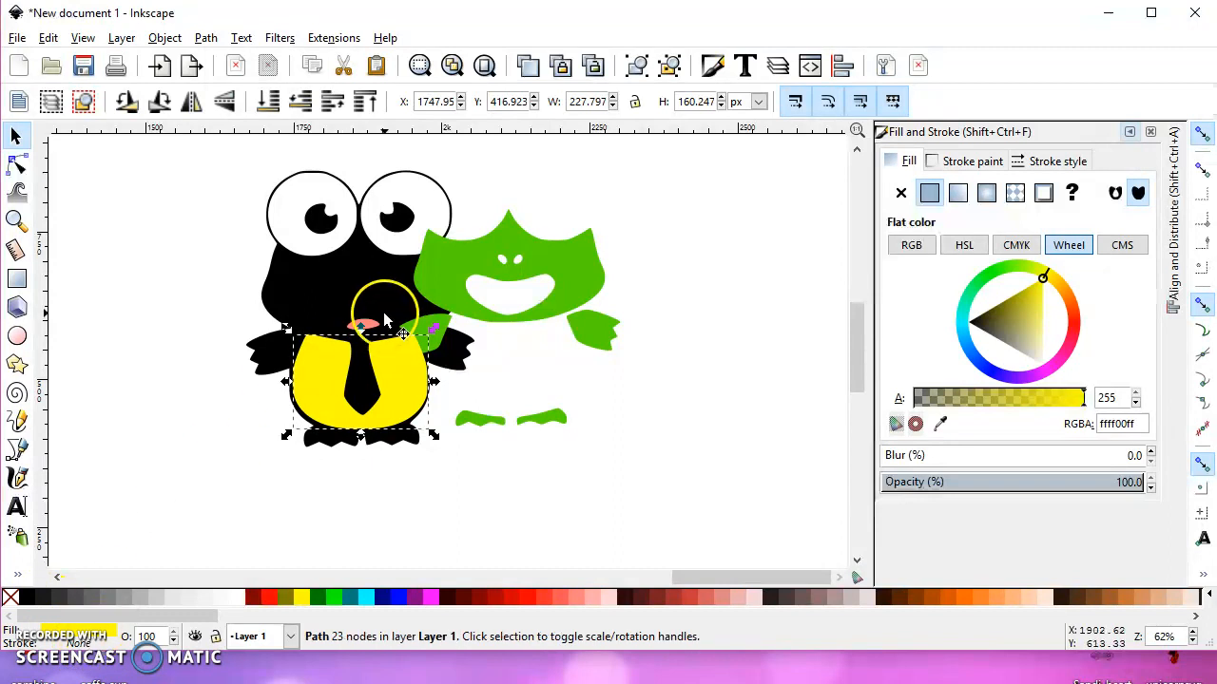
{"action": "left_click", "coordinate": [296, 228]}
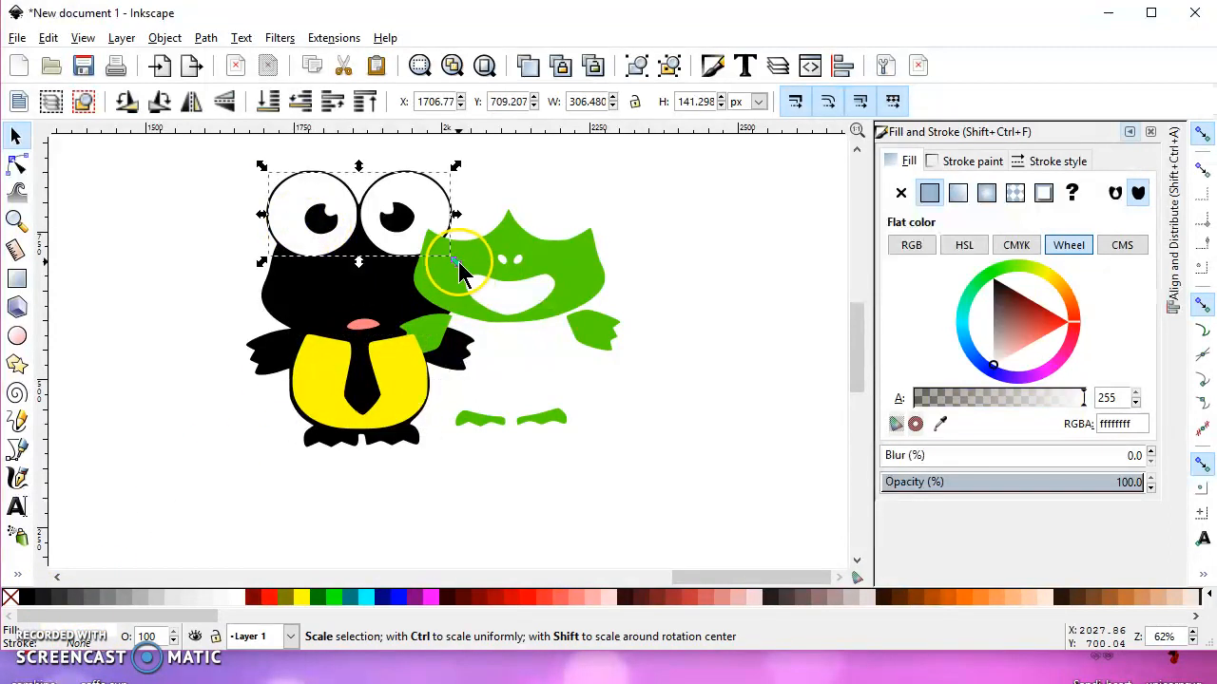
Move the frog's green path about 254 px left and 29 px down onto the black base, and select the base.
{"action": "left_click", "coordinate": [564, 263]}
{"action": "left_click_drag", "start_coordinate": [591, 277], "coordinate": [437, 291]}
{"action": "scroll", "coordinate": [406, 475], "scroll_direction": "up", "scroll_amount": 4}
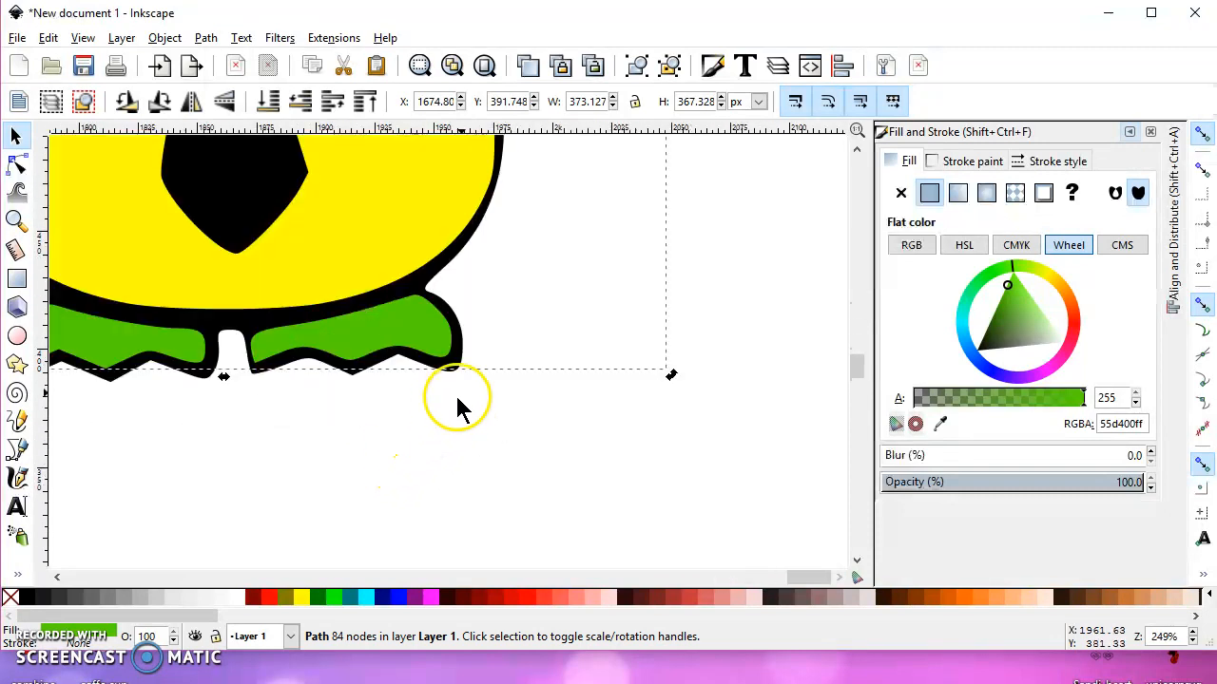
{"action": "left_click", "coordinate": [446, 369]}
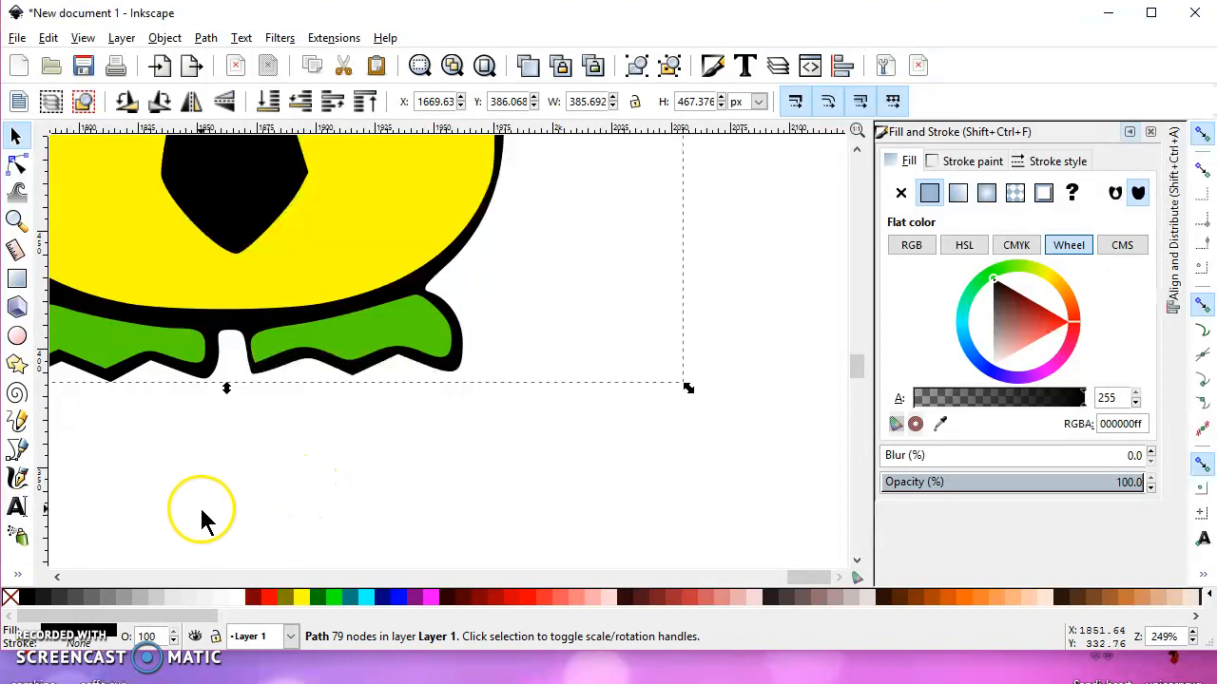
{"action": "scroll", "coordinate": [484, 318], "scroll_direction": "down", "scroll_amount": 4, "text": "ctrl"}
{"action": "scroll", "coordinate": [476, 302], "scroll_direction": "left", "scroll_amount": 5}
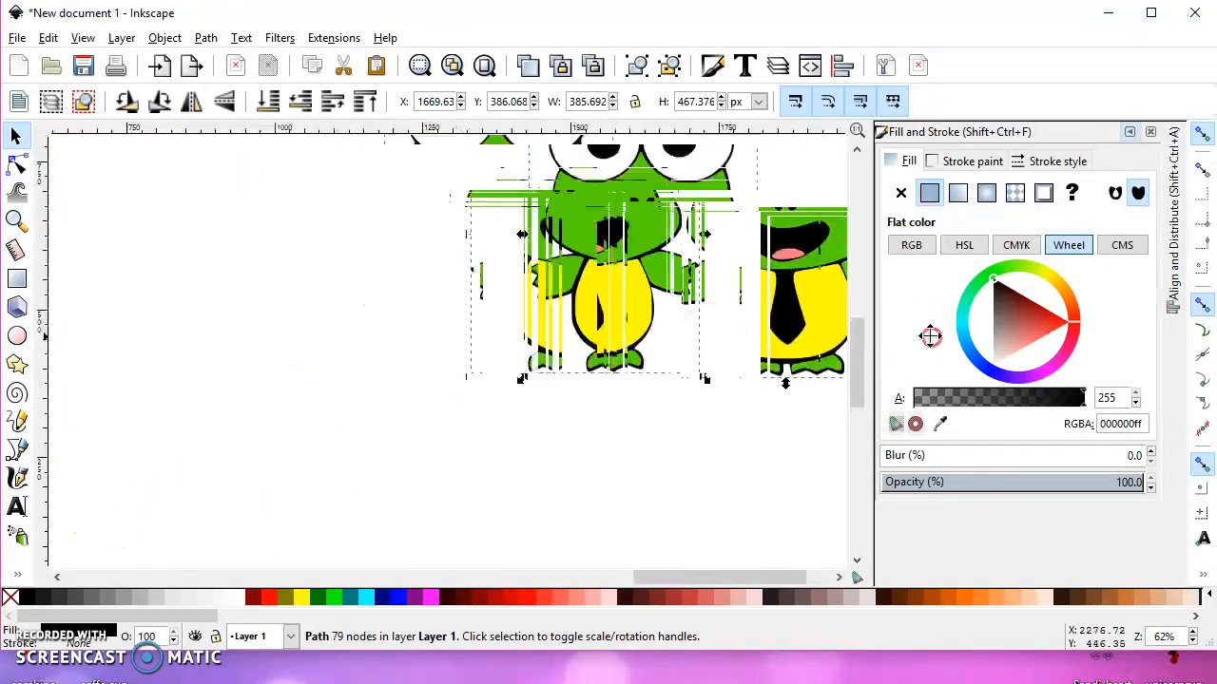
{"action": "scroll", "coordinate": [677, 296], "scroll_direction": "down", "scroll_amount": 2, "text": "ctrl"}
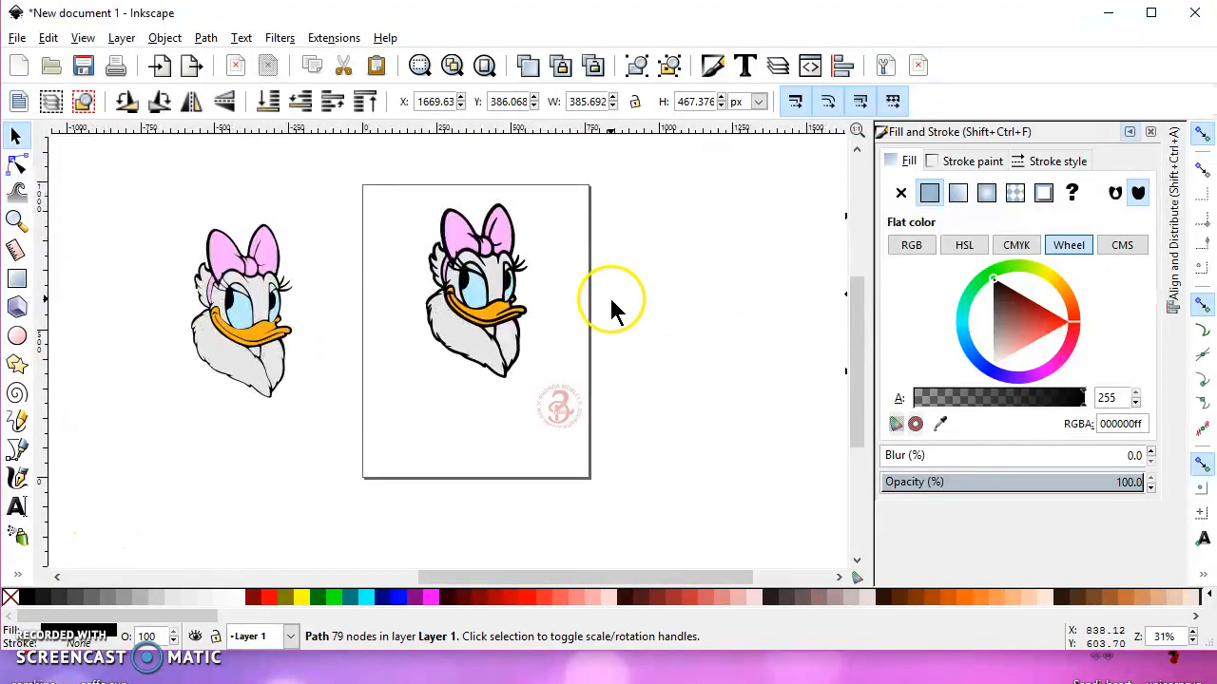
{"action": "scroll", "coordinate": [627, 294], "scroll_direction": "up", "scroll_amount": 1, "text": "ctrl"}
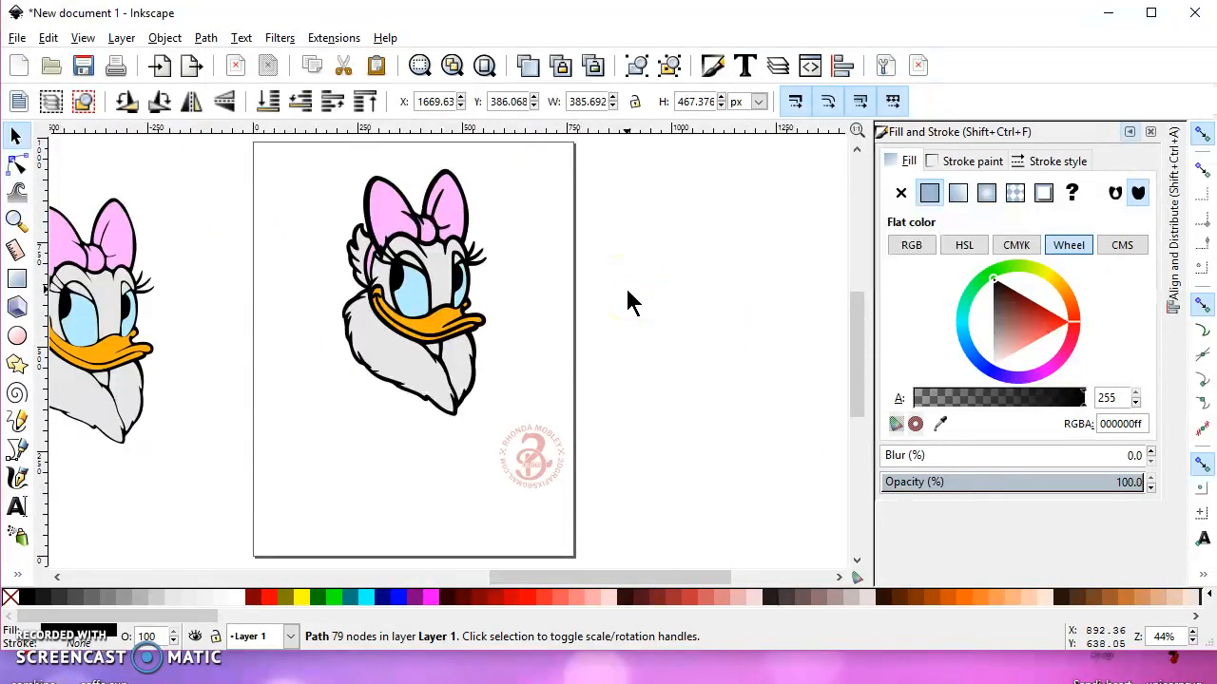